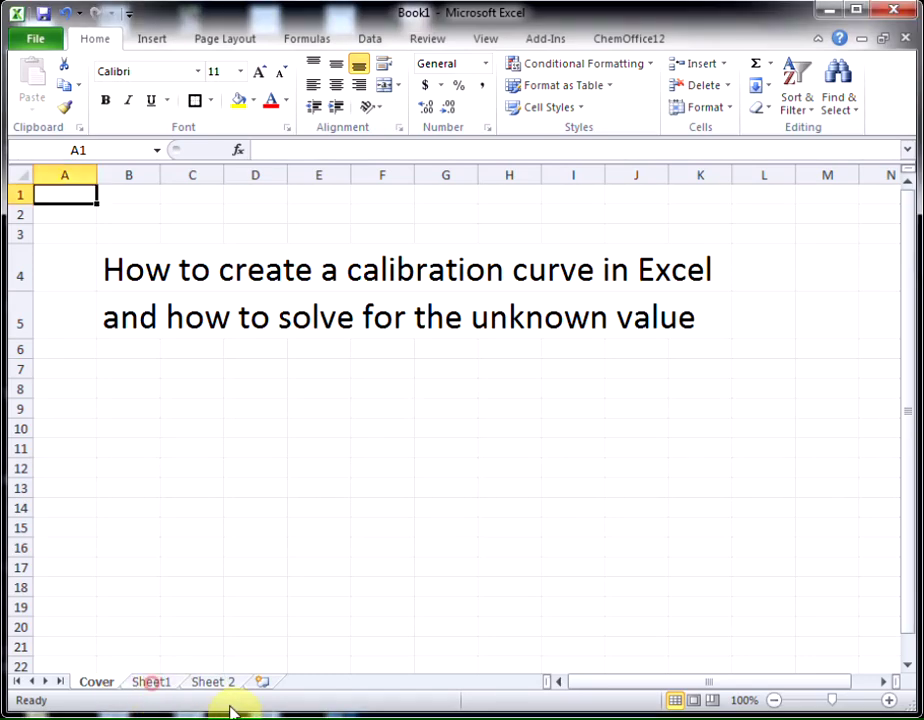
Look through the workbook's Cover, Sheet1 and Sheet 2 worksheets and examine the example data and calibration curve on Sheet1.
click(165, 688)
click(208, 686)
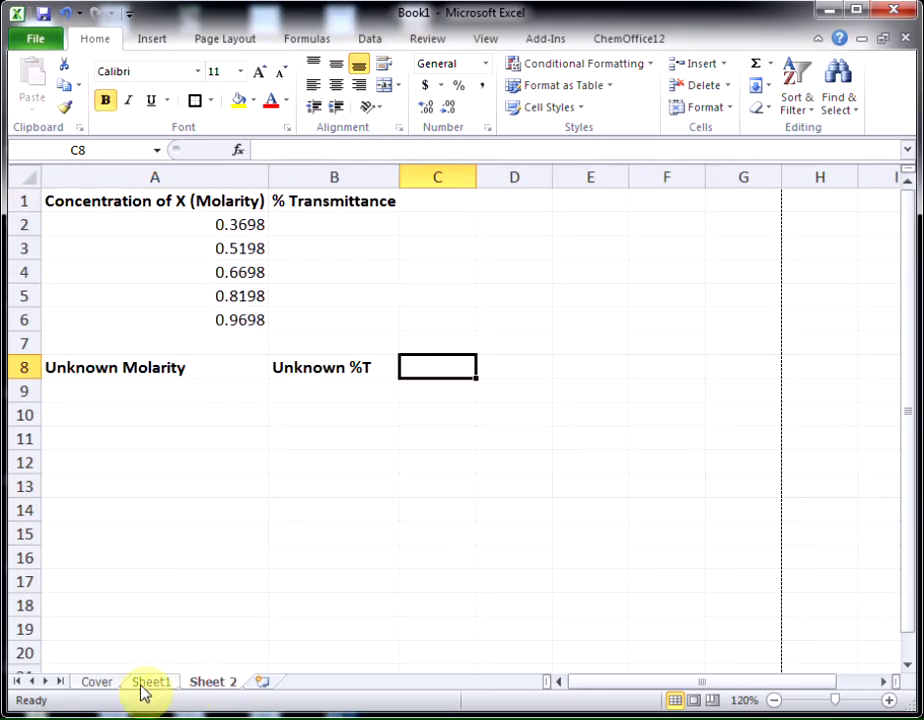
click(101, 688)
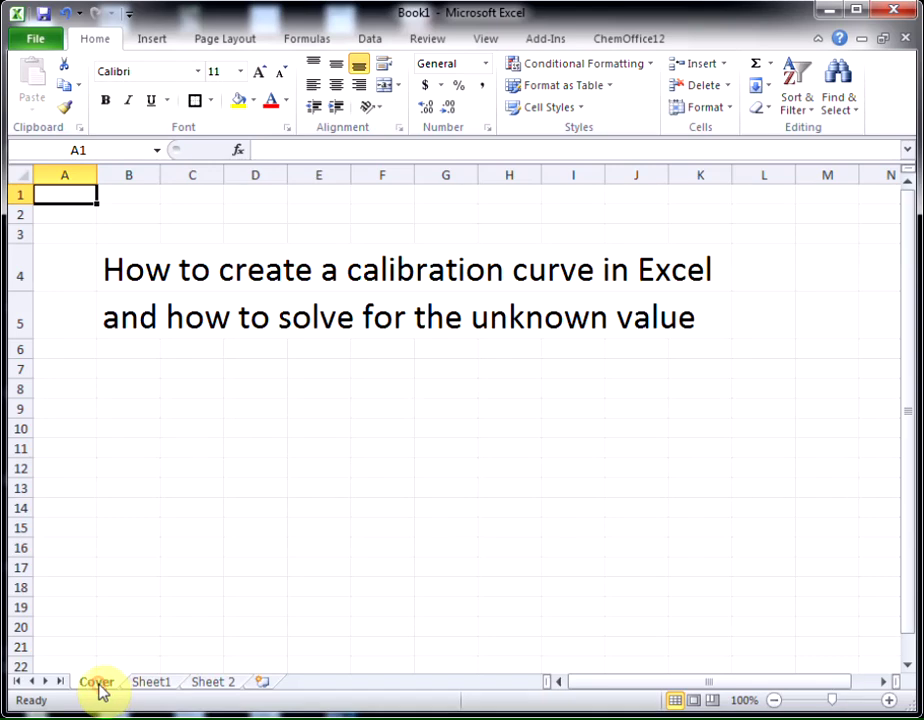
right_click(101, 688)
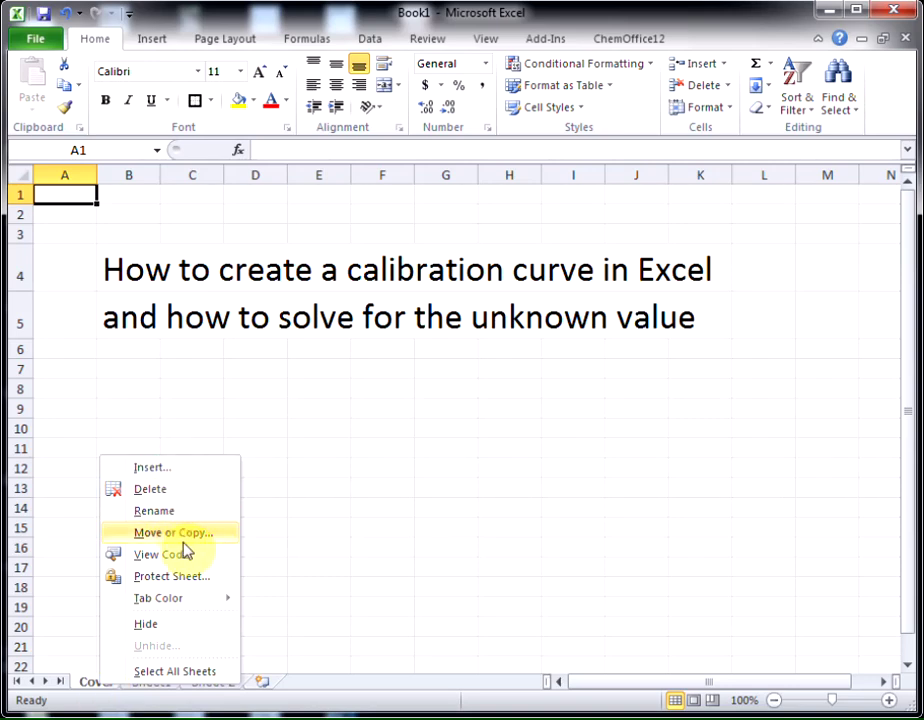
click(83, 652)
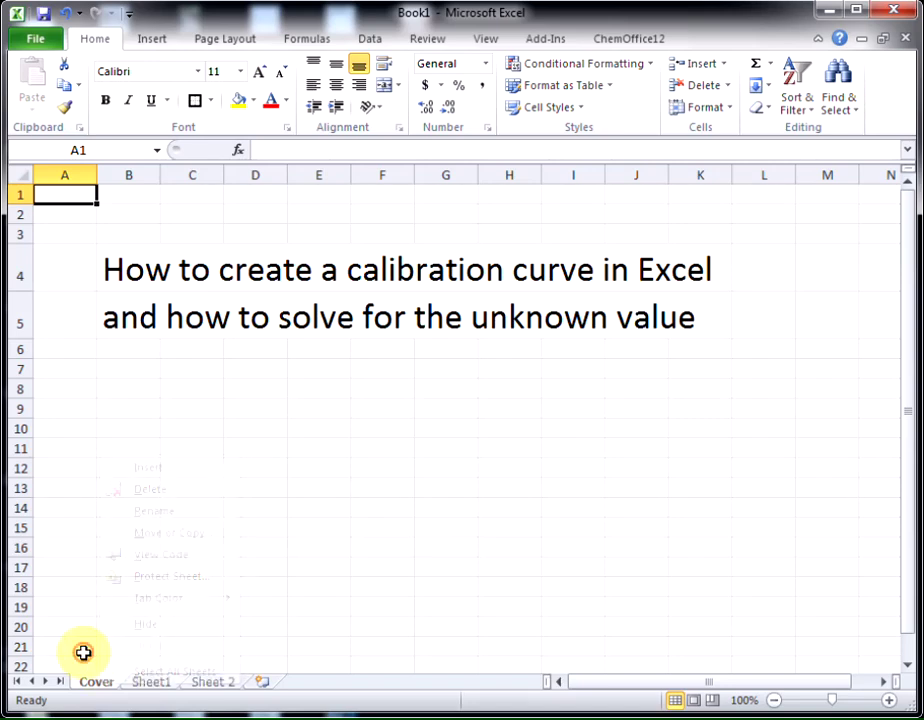
click(151, 683)
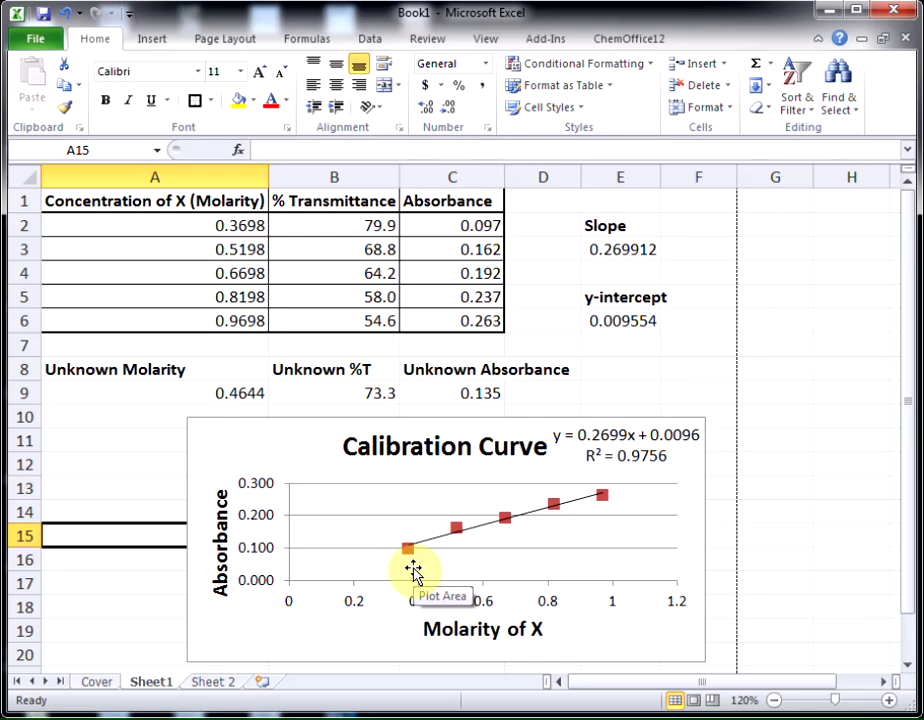
On Sheet 2, enter the % Transmittance values 79.9, 68.8, 64.2, 58.0 and 54.6 in cells B2 to B6.
click(214, 689)
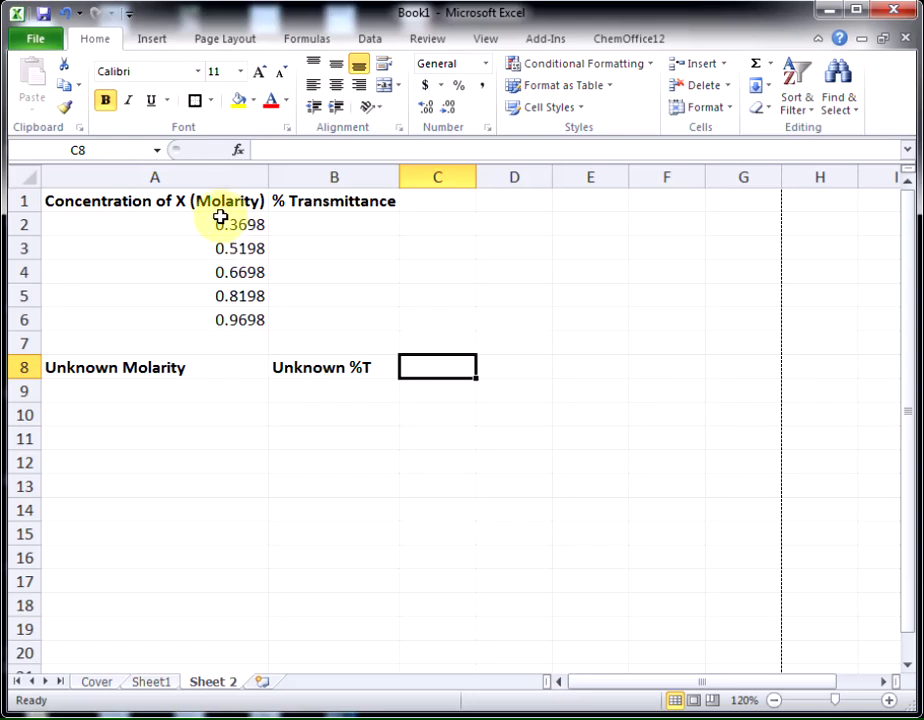
click(337, 225)
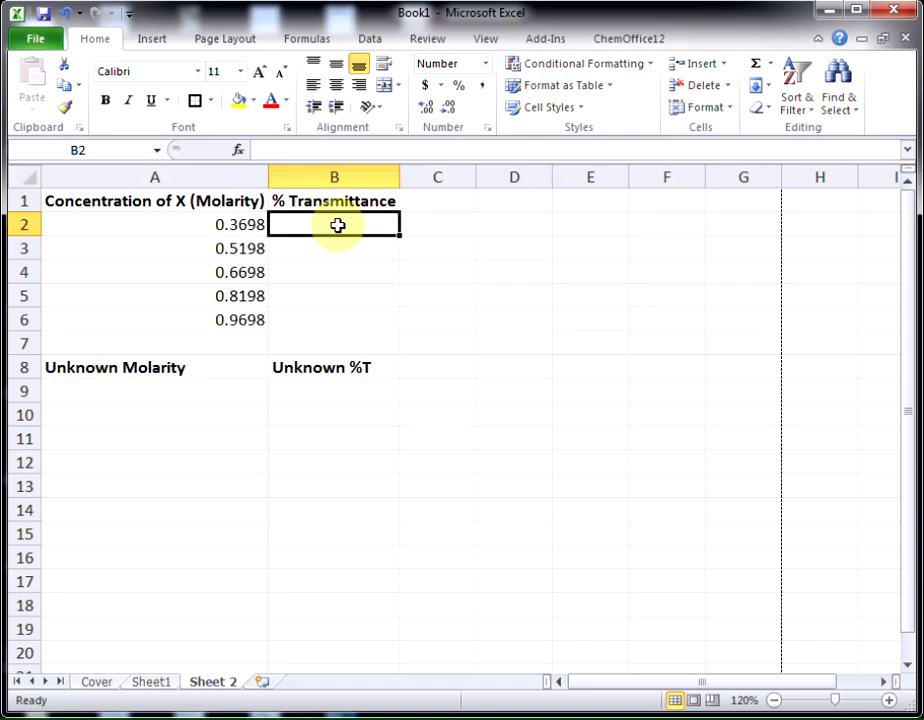
text(79.9)
key(Return)
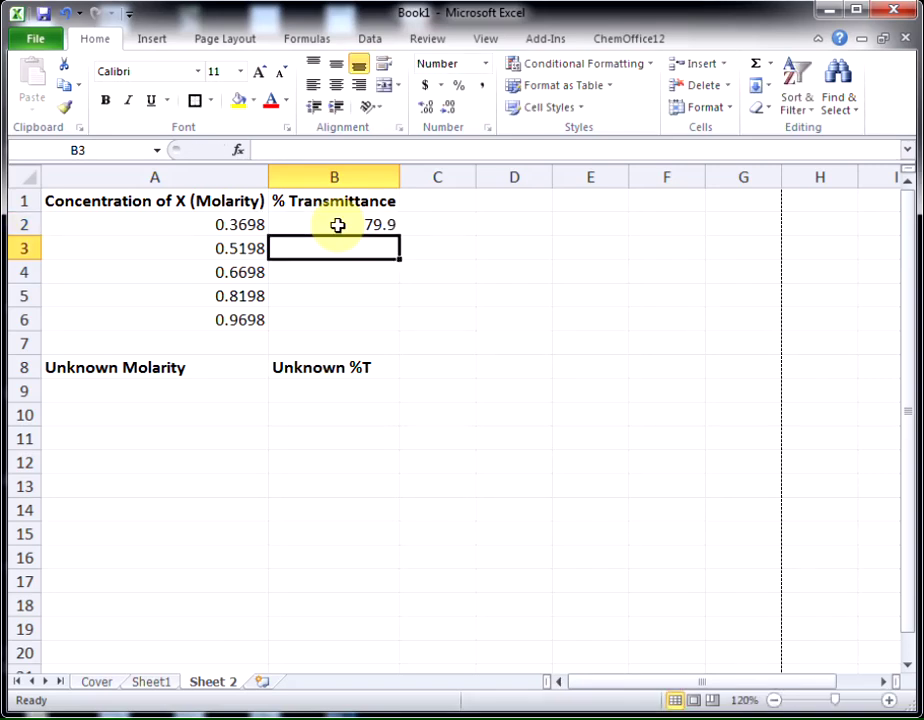
text(68.8)
key(Return)
text(64.2)
key(Return)
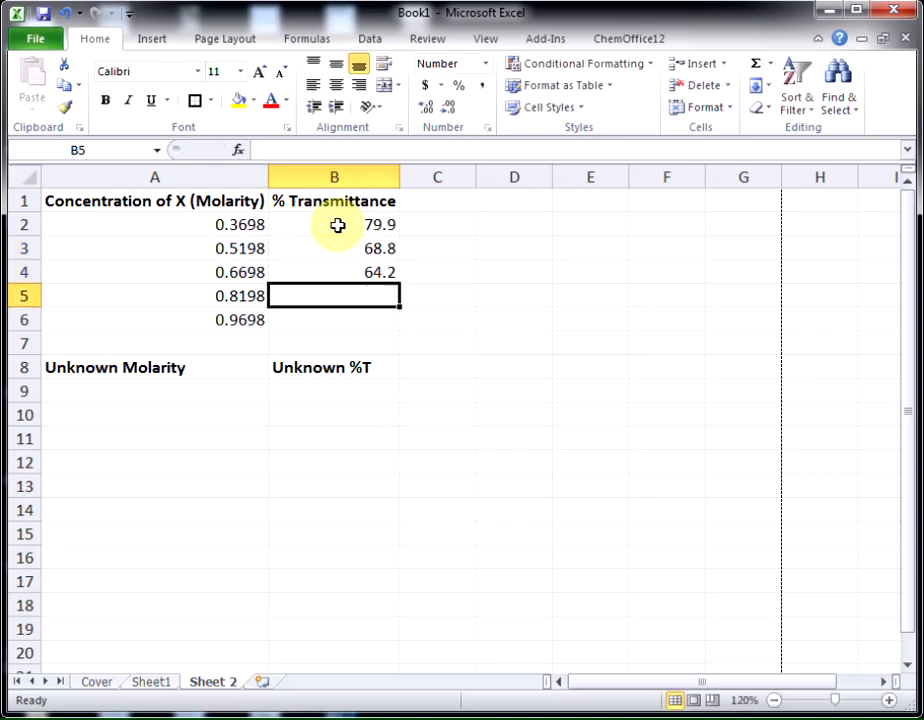
text(58.0)
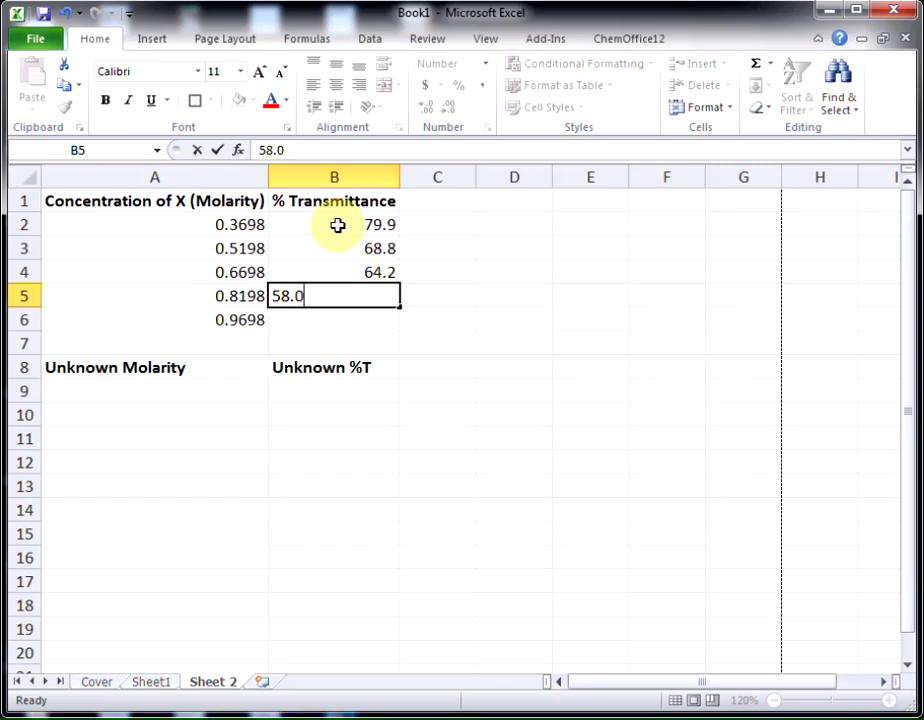
key(Return)
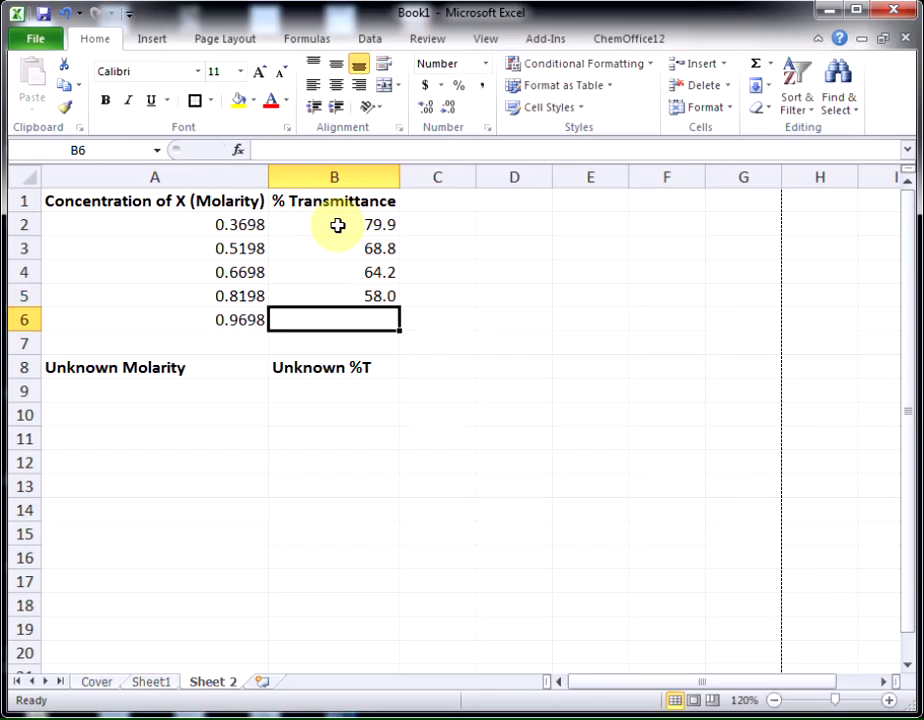
text(54.6)
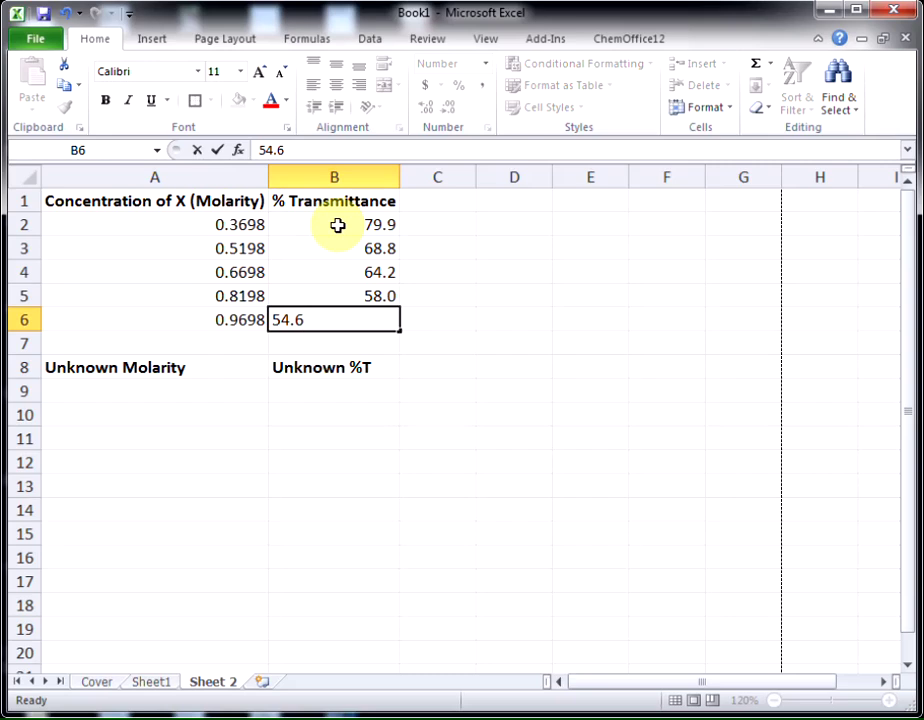
key(Return)
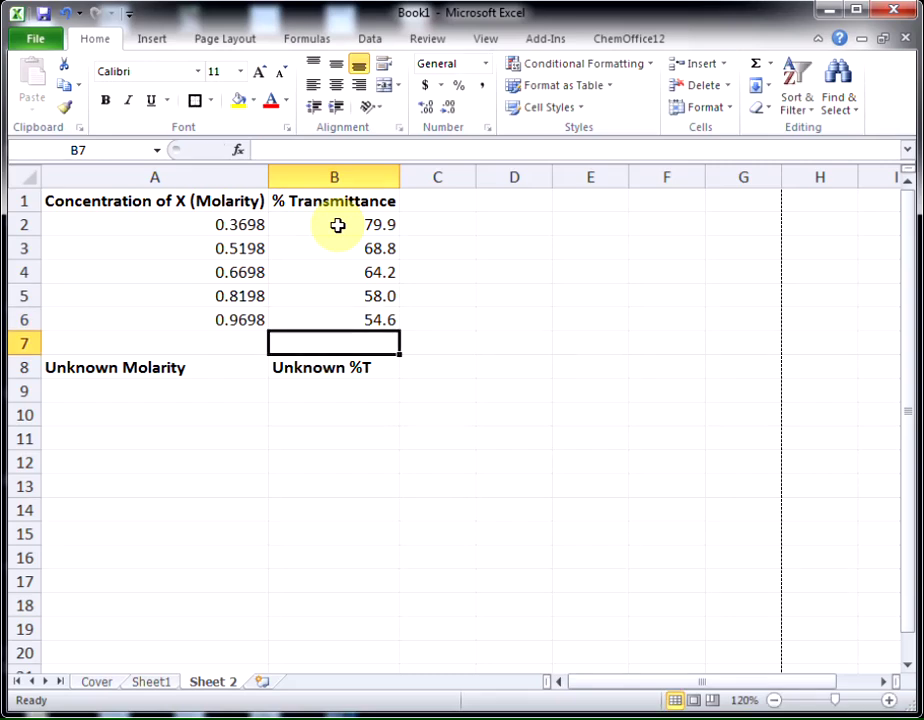
Add the bold header "Absorbance" in cell C1 and auto-fit the width of column C to it.
click(421, 216)
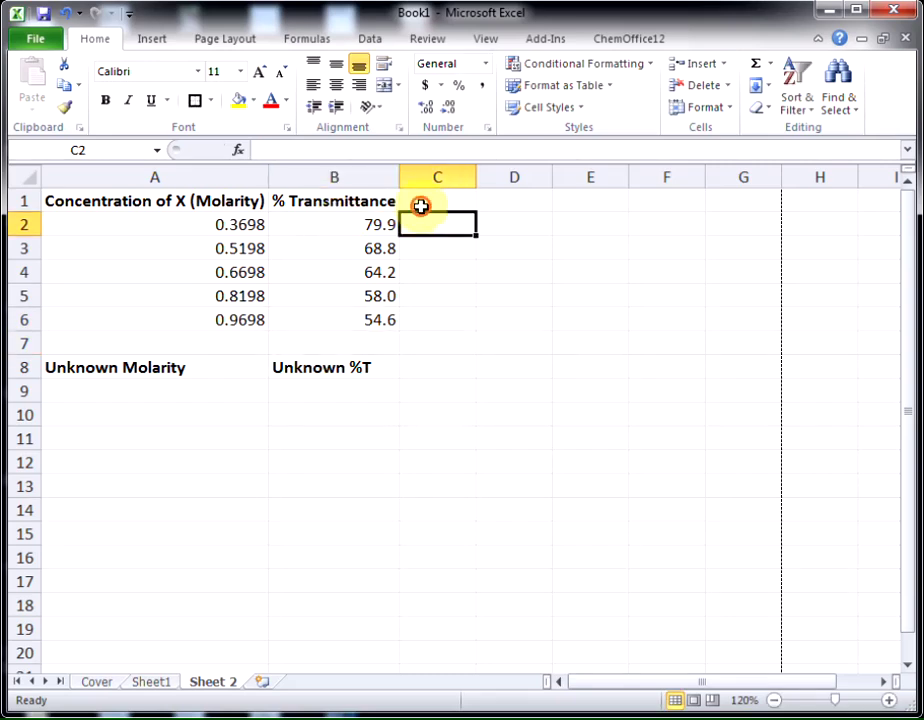
click(421, 205)
text(Ab)
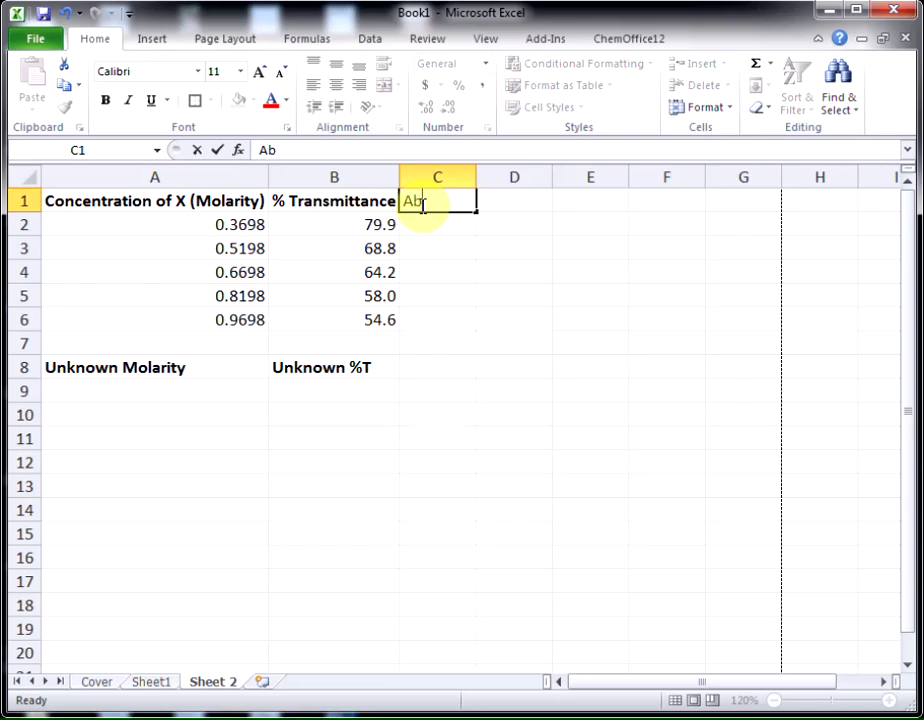
text(sorbance)
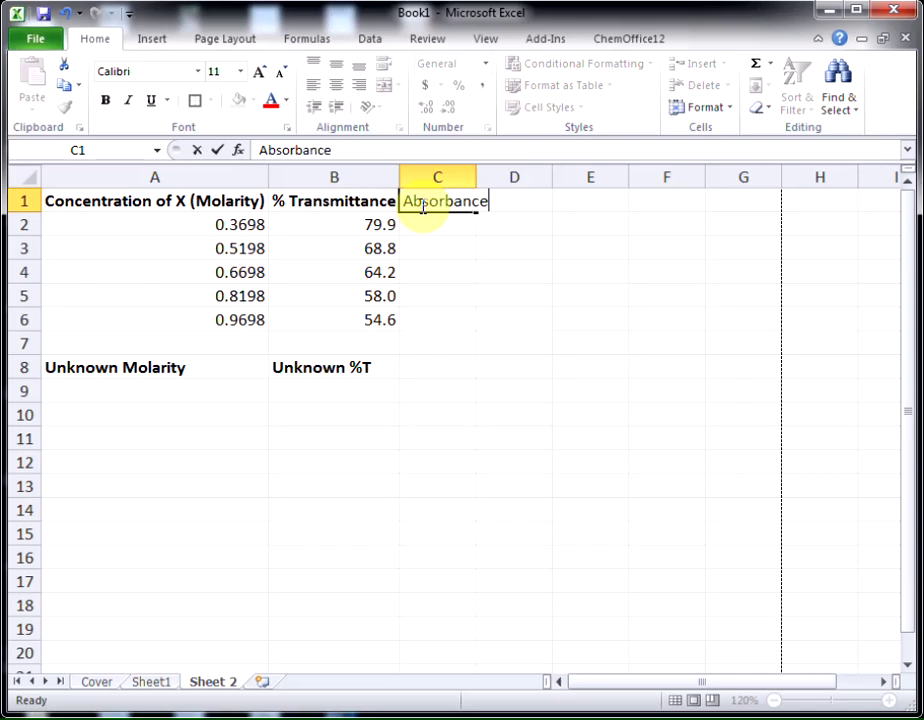
key(Return)
click(423, 202)
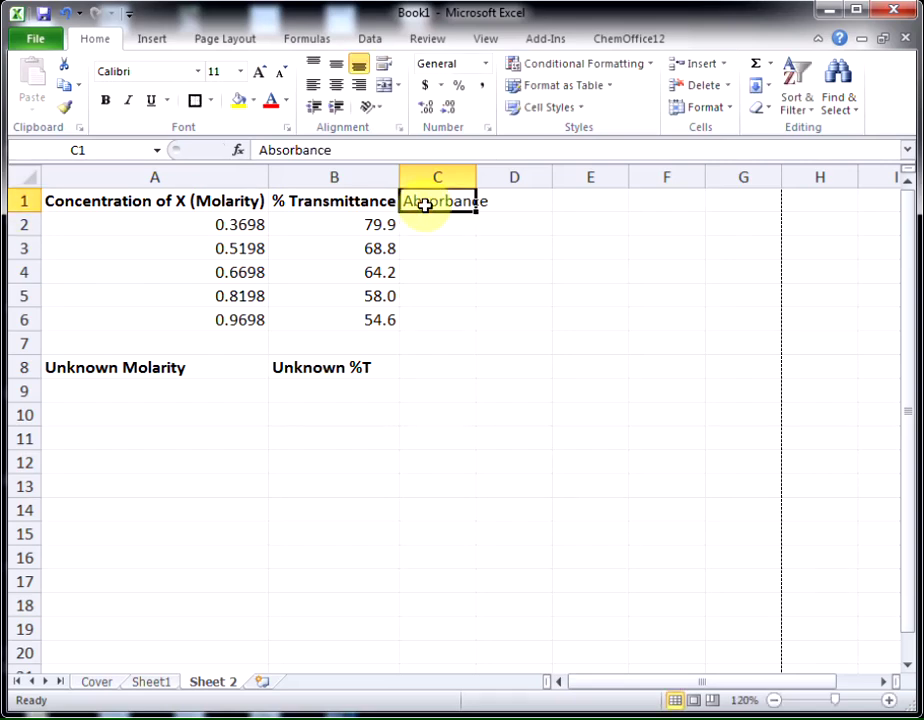
click(104, 101)
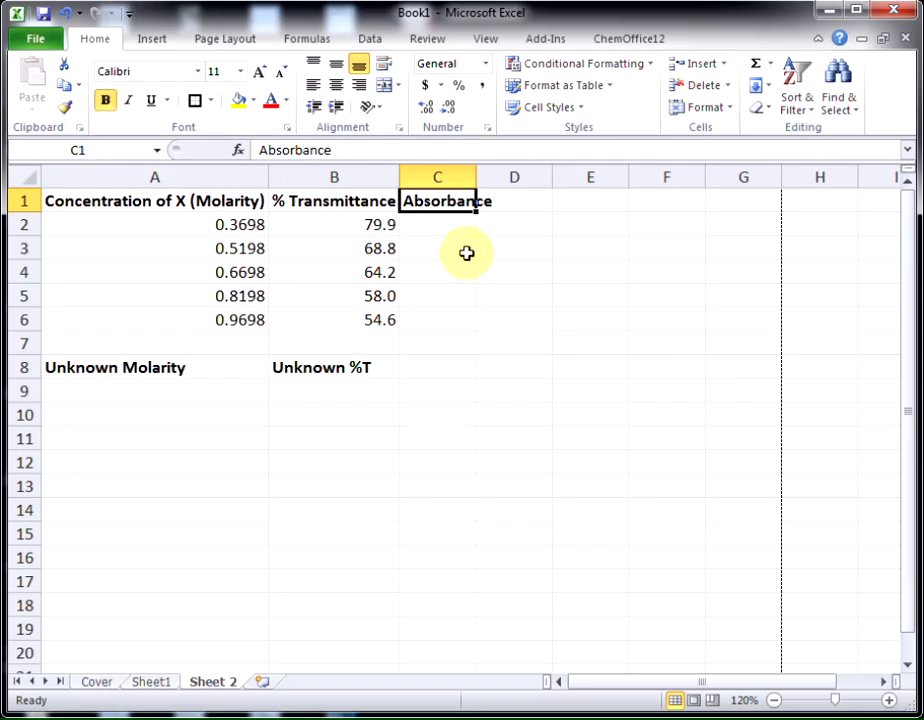
double_click(475, 177)
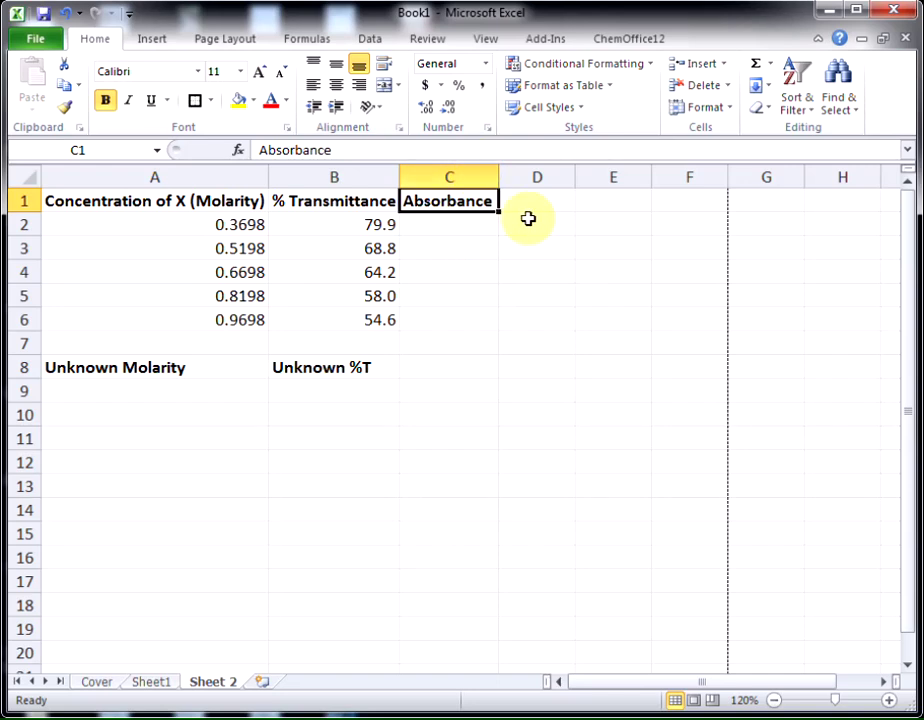
Calculate the first absorbance in cell C2 with the formula =log(100/B2).
click(459, 223)
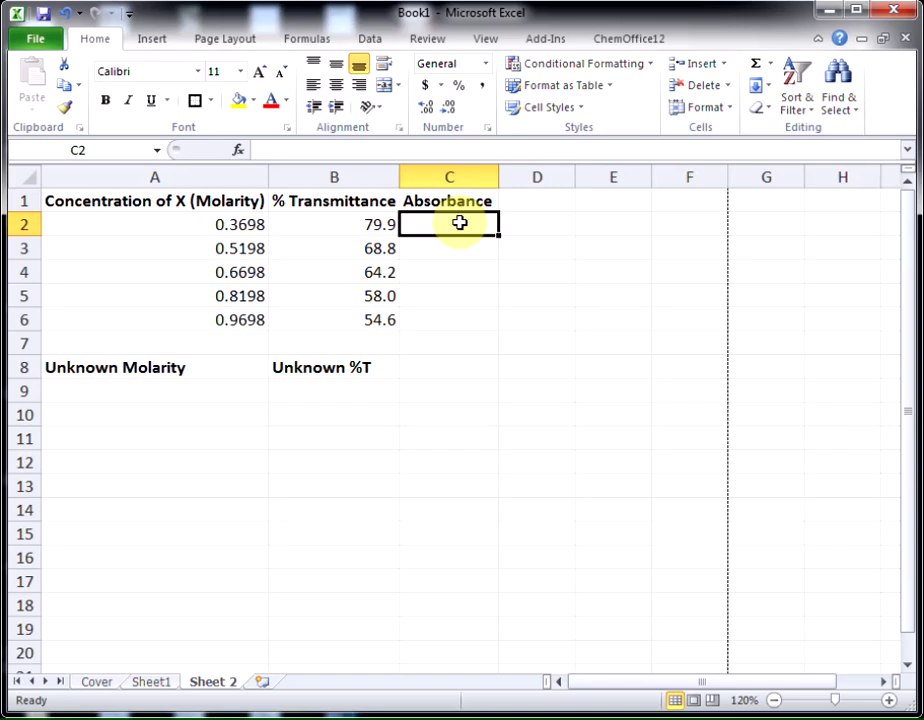
text(=)
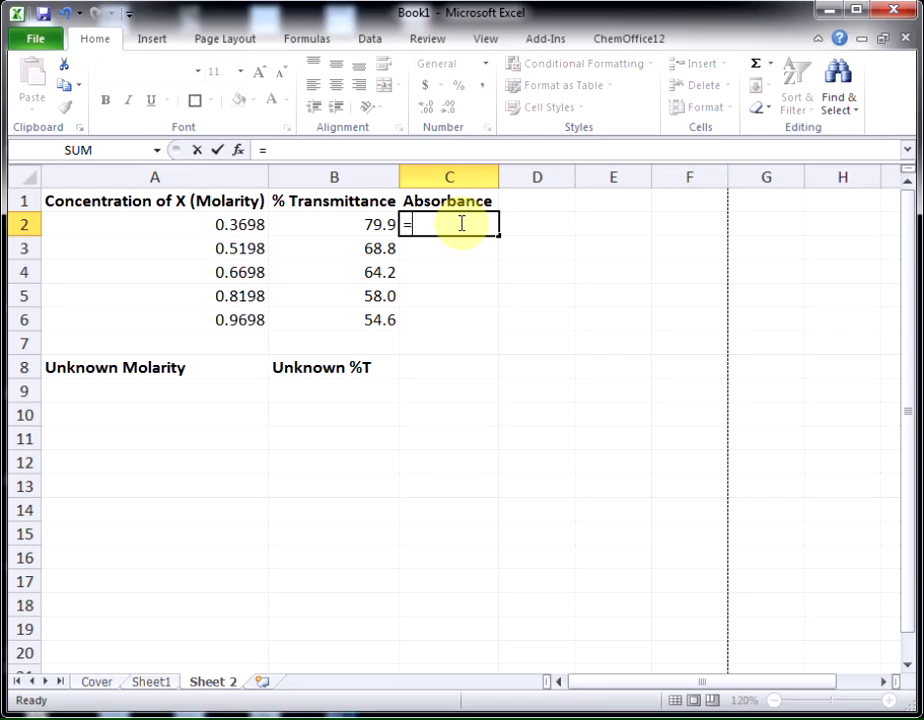
text(log)
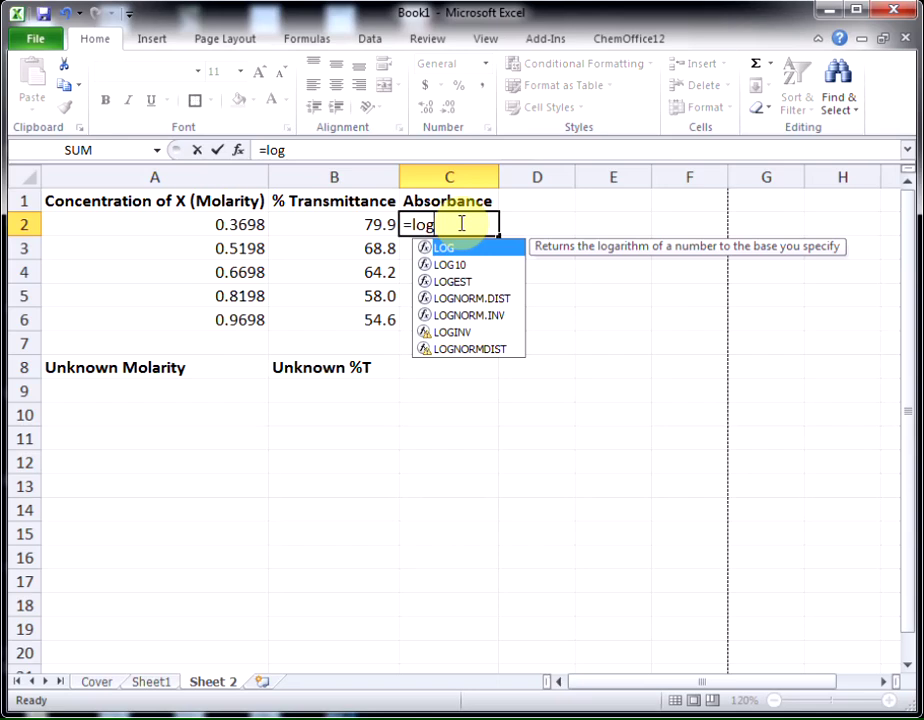
text(()
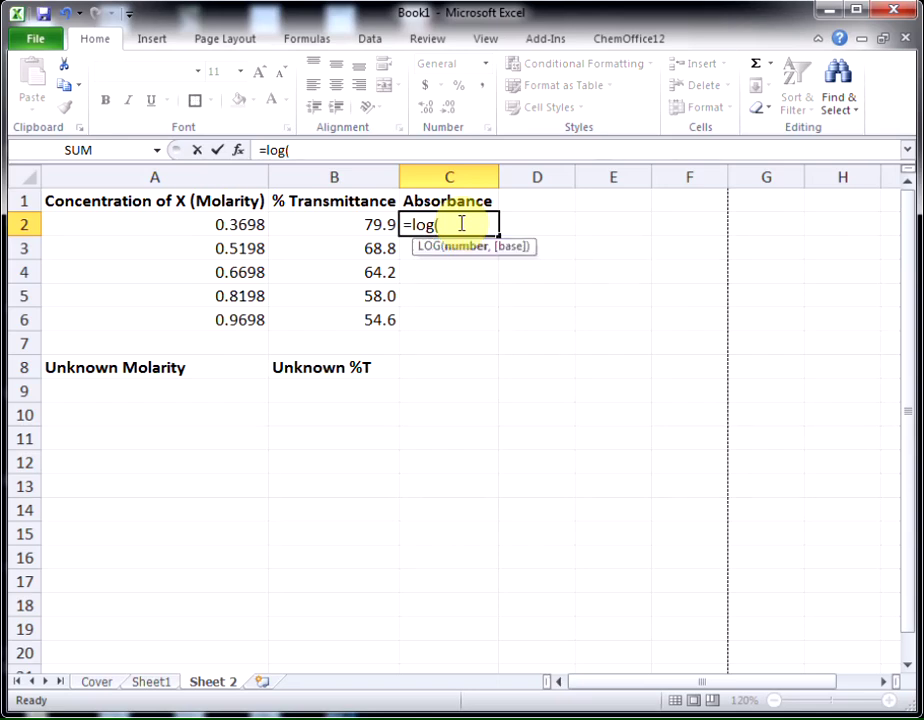
text(100/)
click(342, 228)
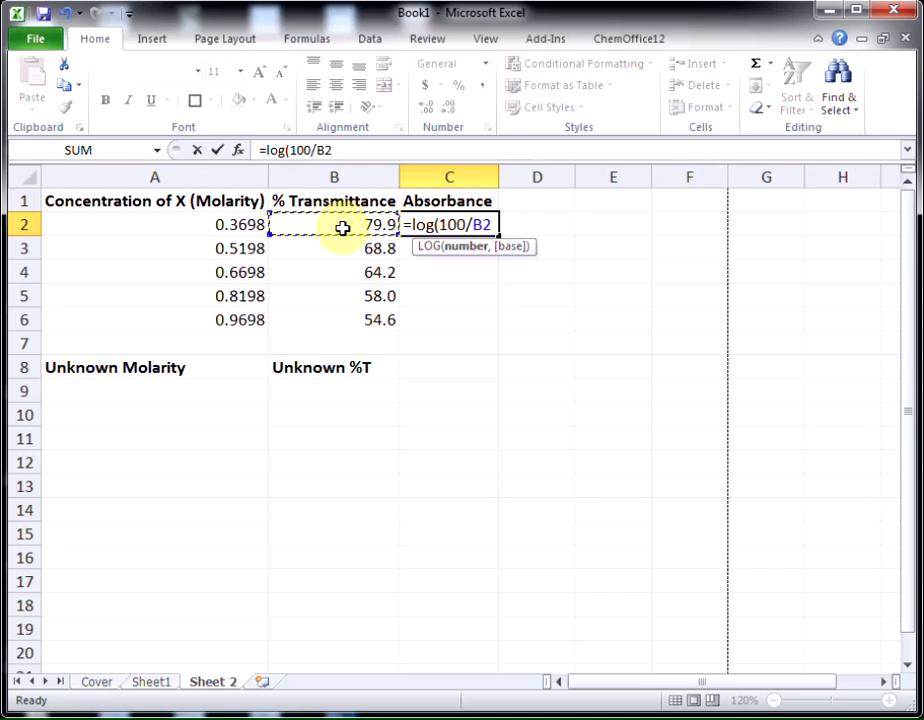
text())
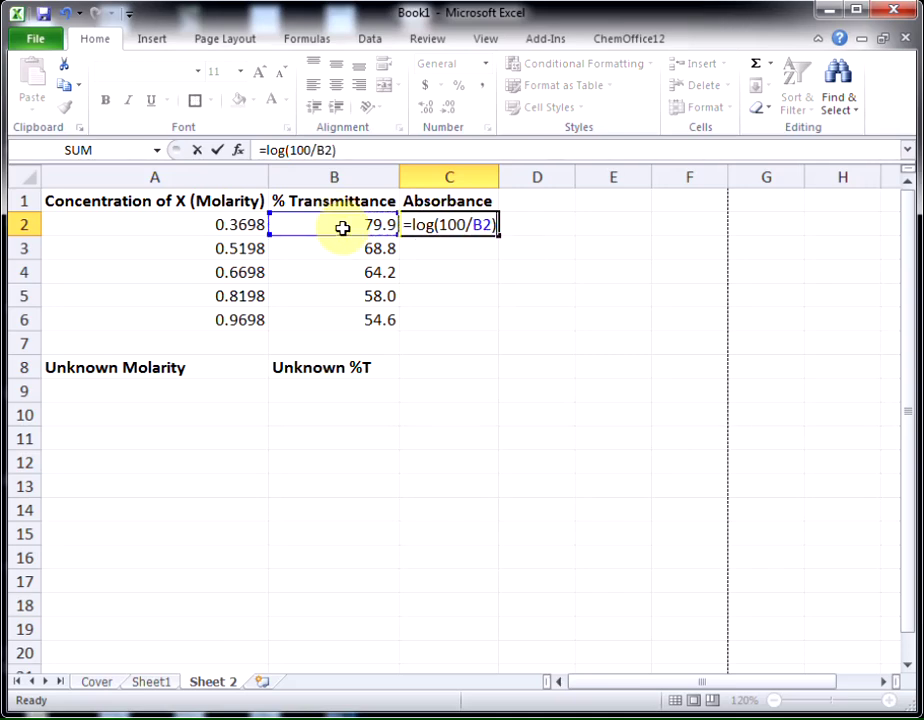
key(Return)
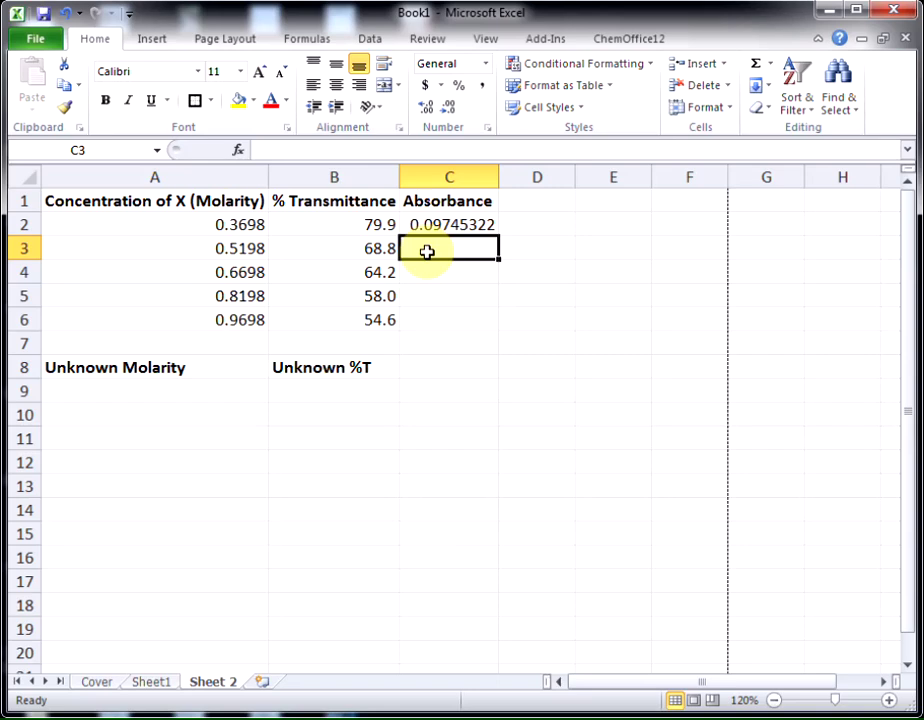
text(=)
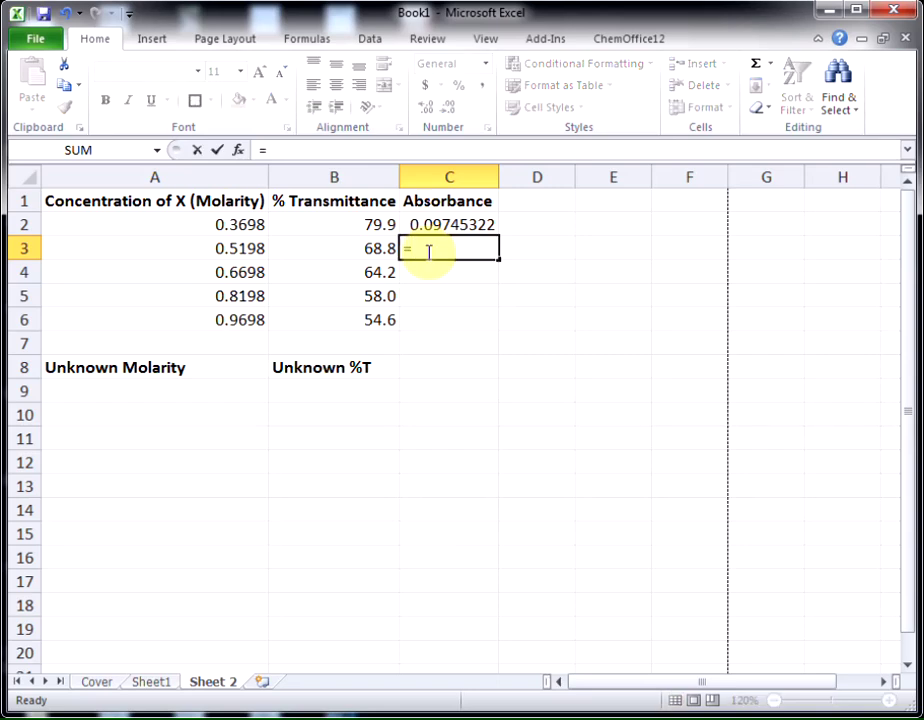
text(log)
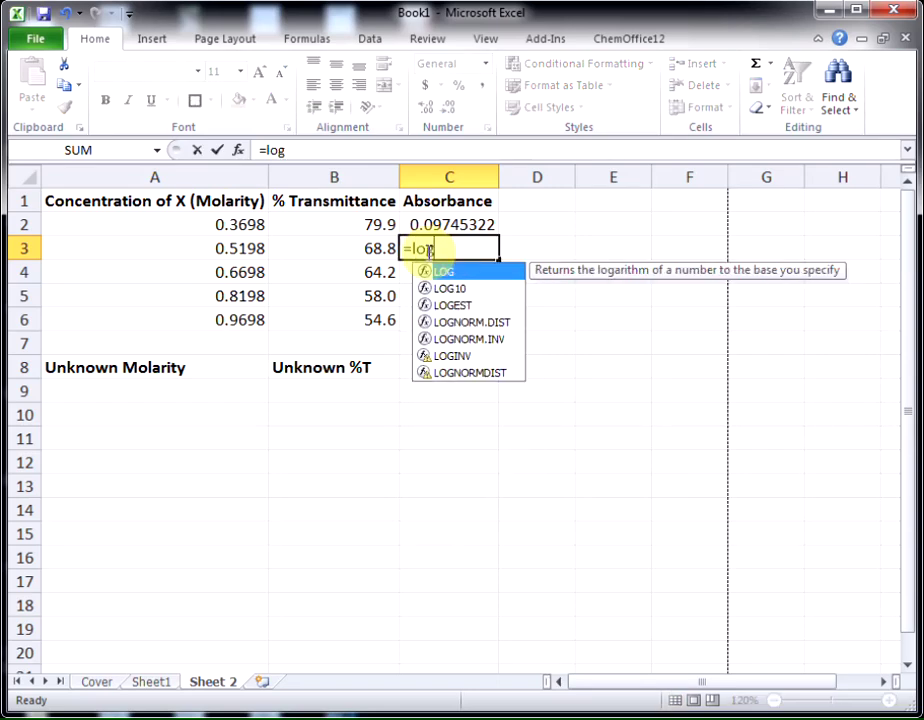
key(Return)
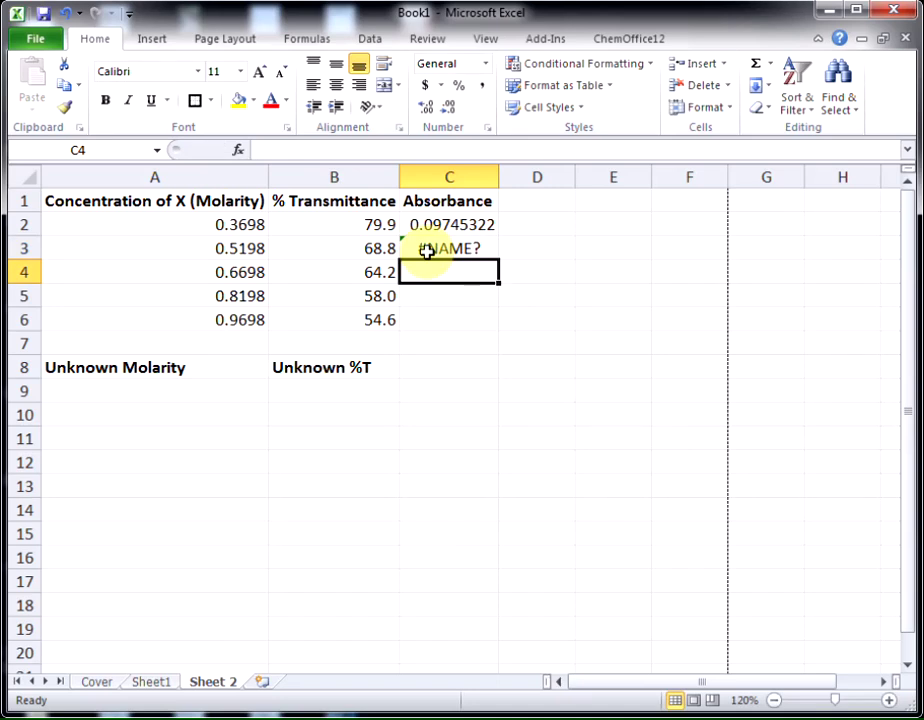
Fill the absorbance formula from C2 down through C6 and check the formulas in the filled cells.
click(459, 227)
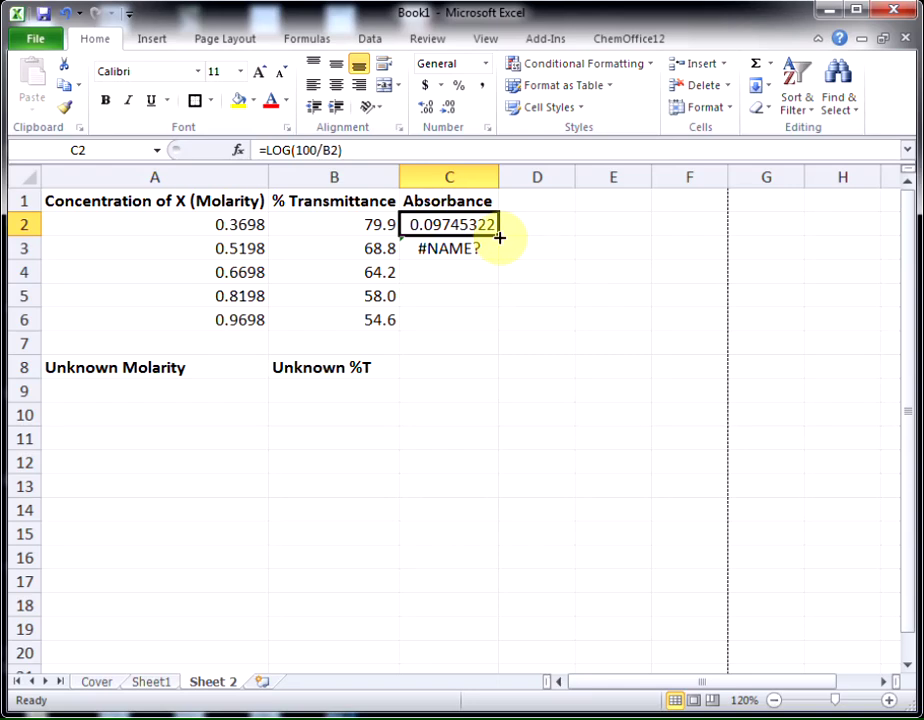
drag(498, 238, 497, 336)
click(462, 248)
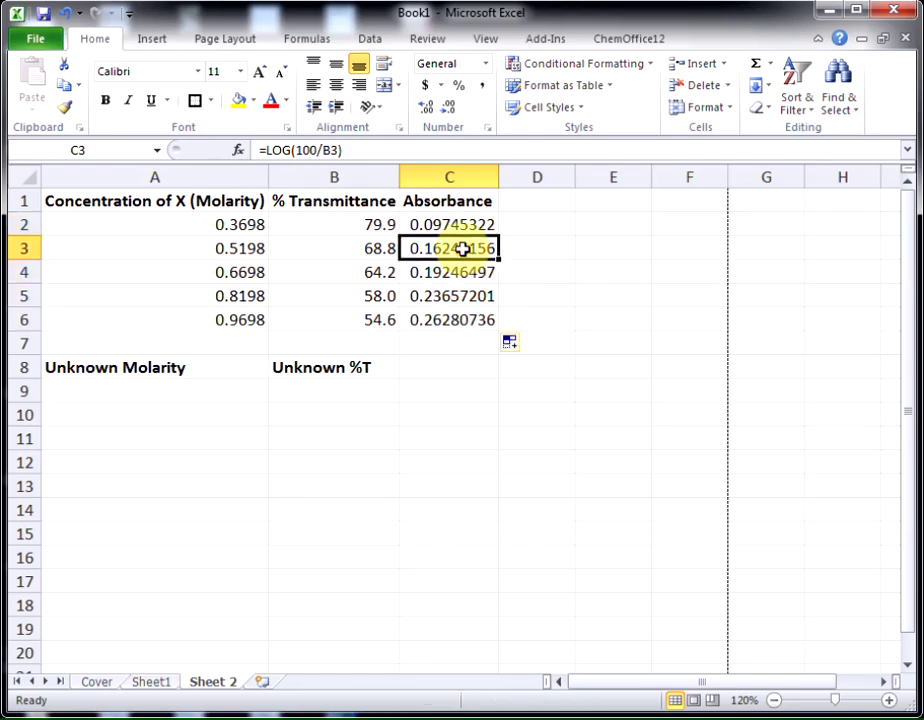
click(462, 270)
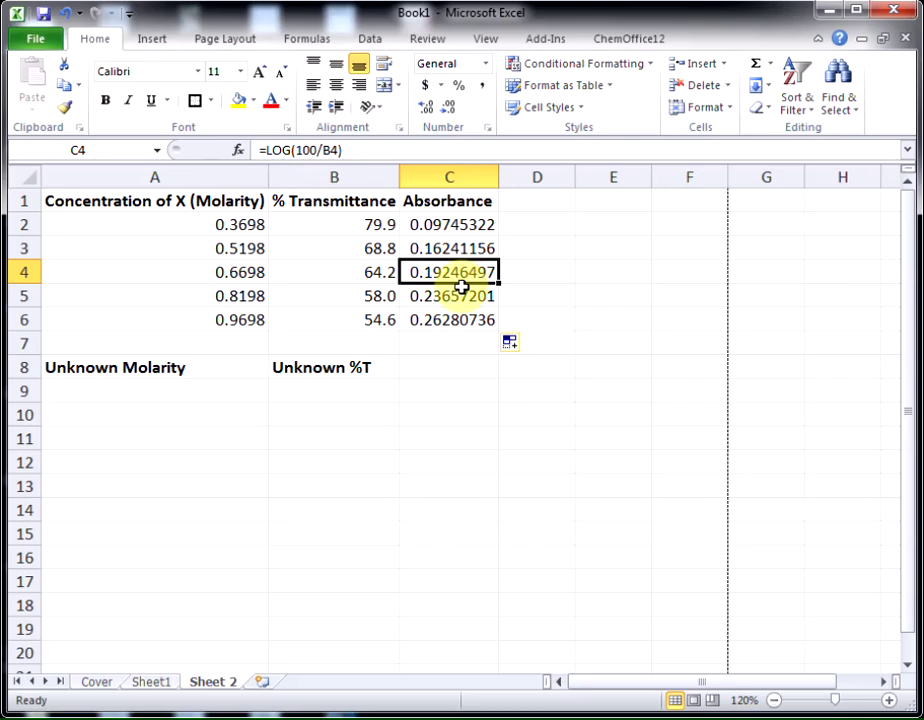
click(462, 298)
click(461, 323)
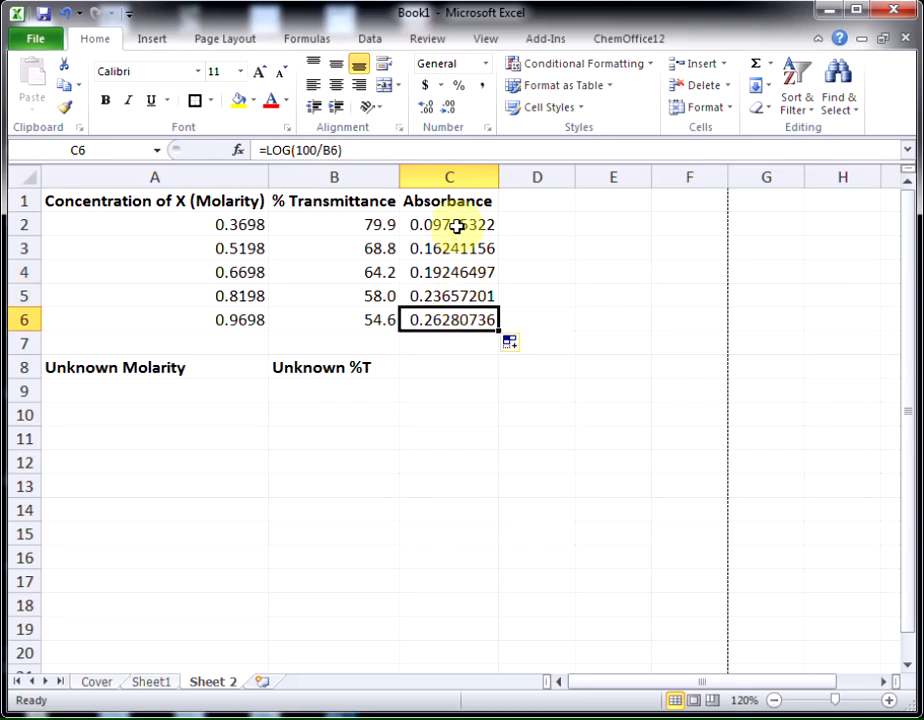
Format the absorbance values in C2 to C6 as Number with three decimal places.
drag(455, 224, 455, 316)
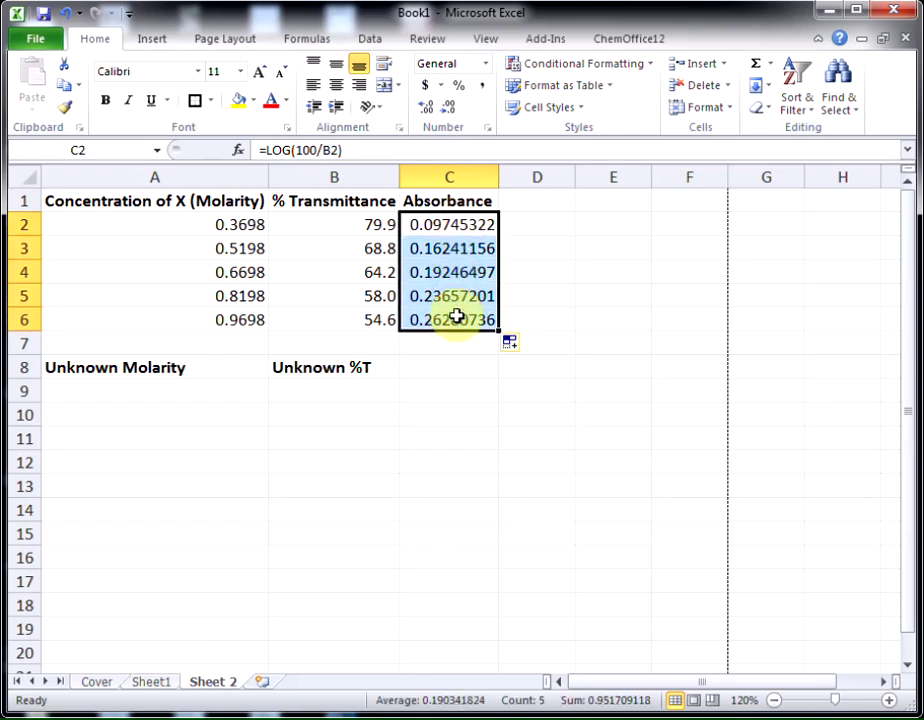
right_click(456, 316)
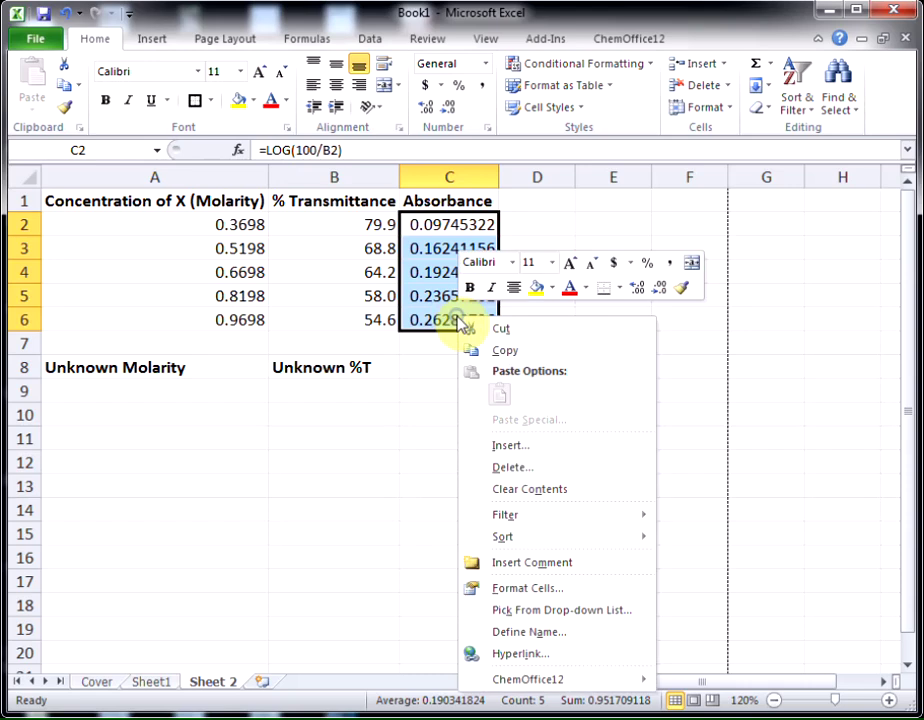
click(510, 594)
click(302, 457)
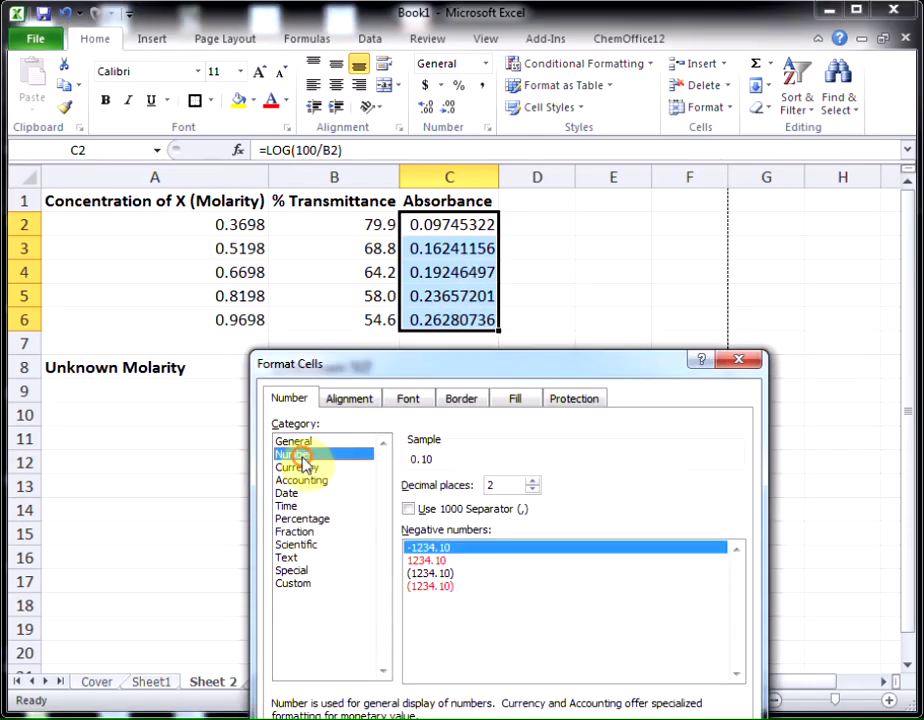
click(533, 480)
key(Return)
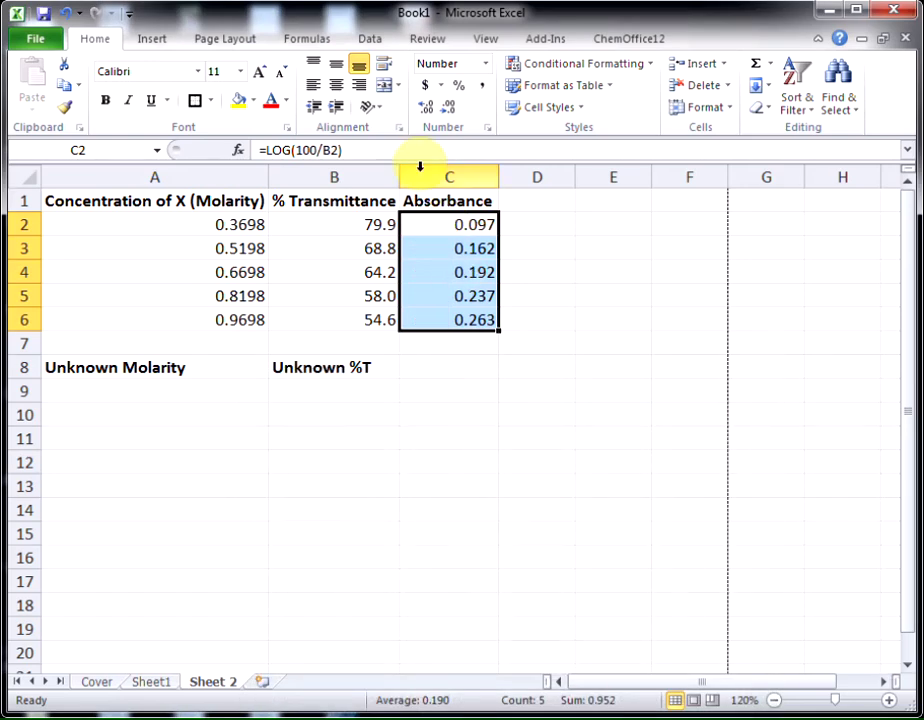
Extend the absorbance values in C2 to C6 to five decimal places and reduce them back to three.
click(428, 108)
click(428, 110)
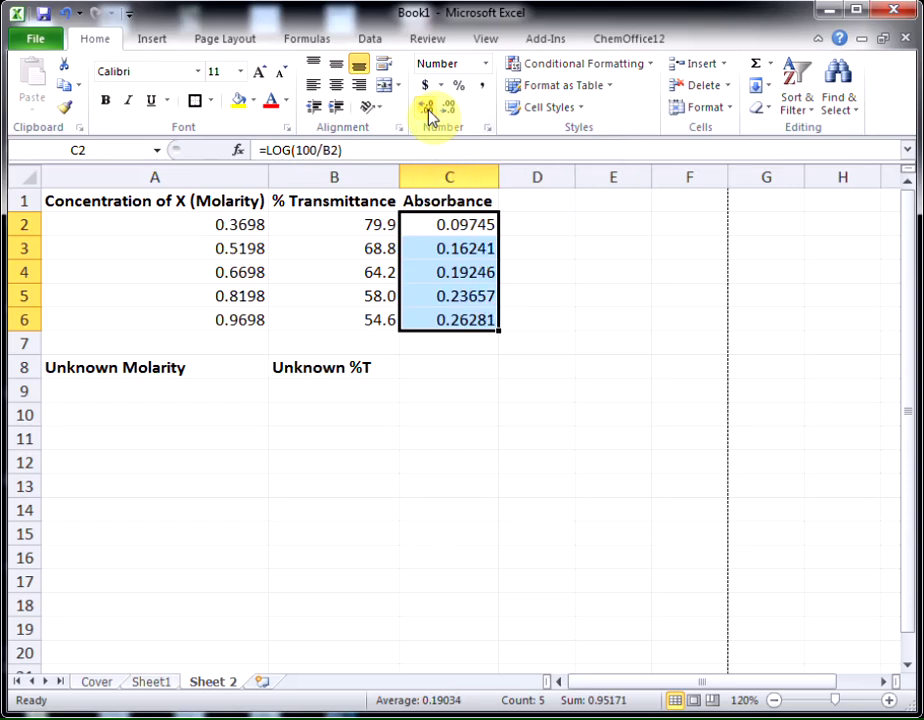
click(449, 112)
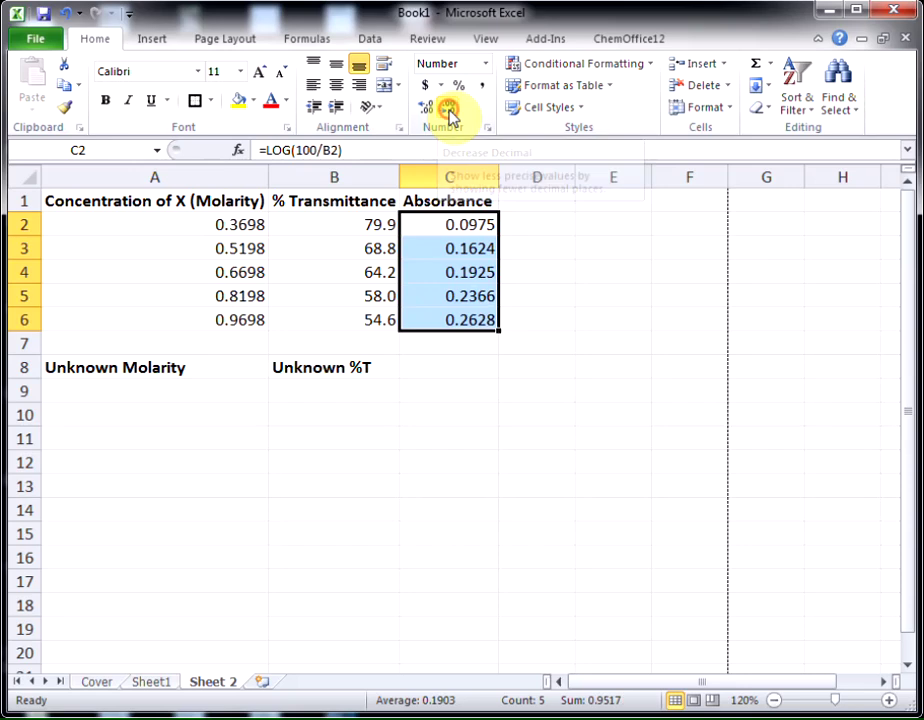
click(449, 112)
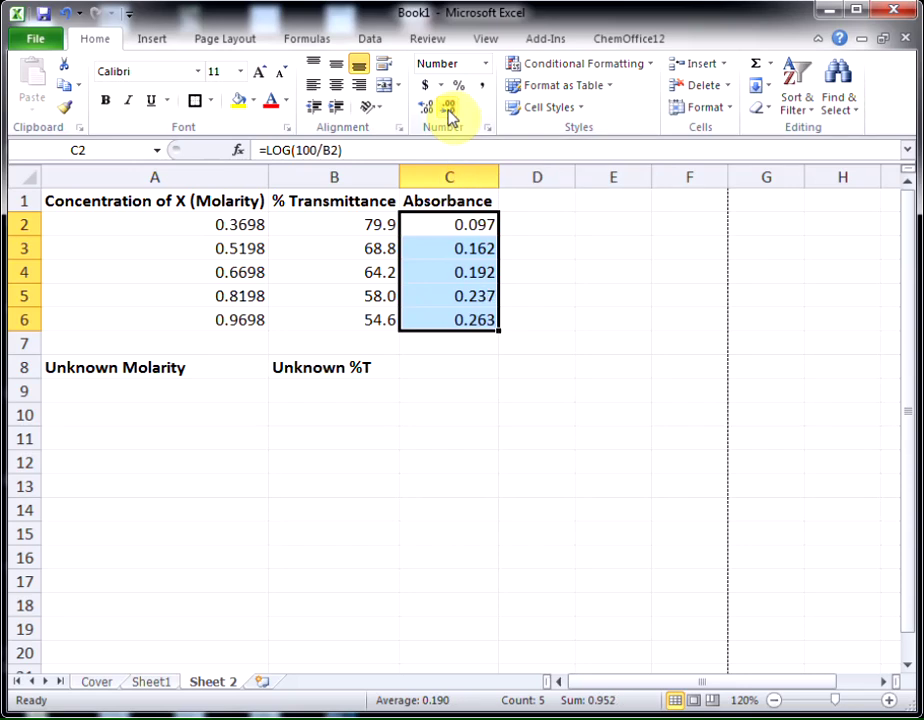
click(444, 372)
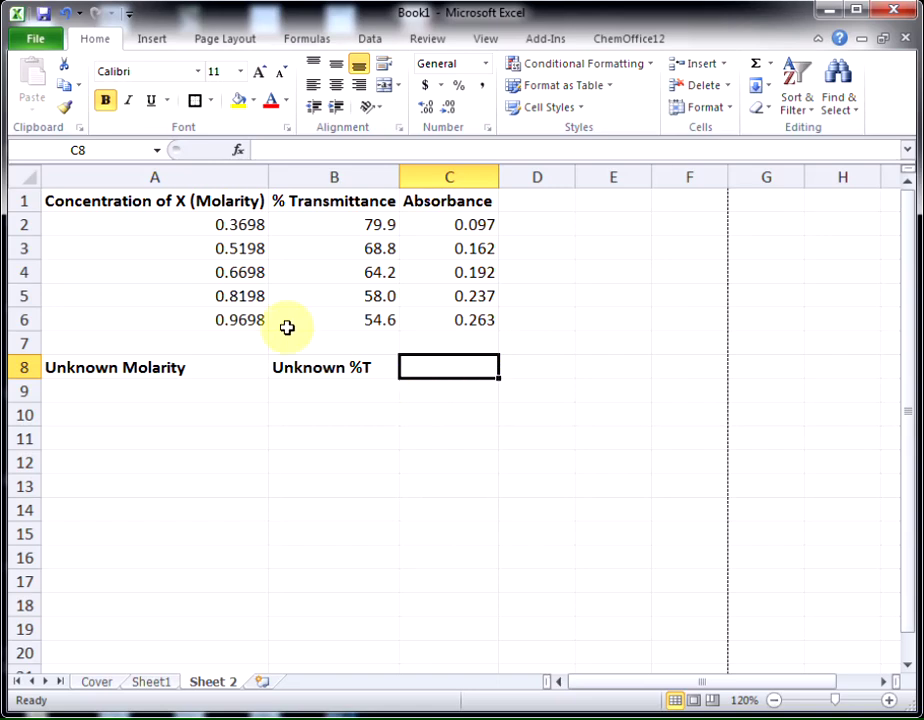
Insert a markers-only scatter chart from the concentration, transmittance and absorbance data in A1 to C6.
drag(193, 201, 457, 317)
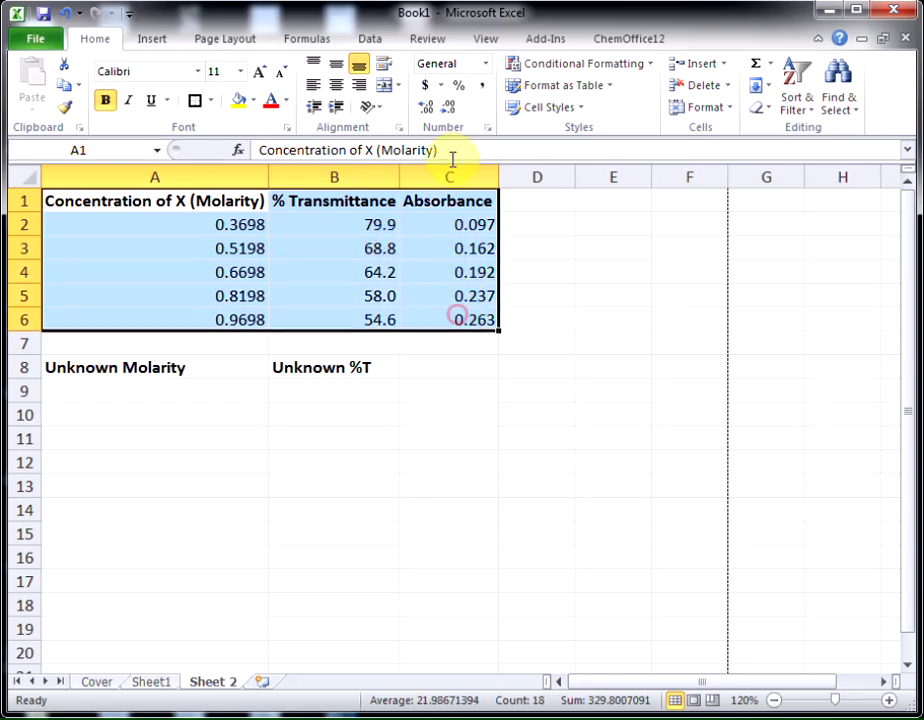
click(155, 42)
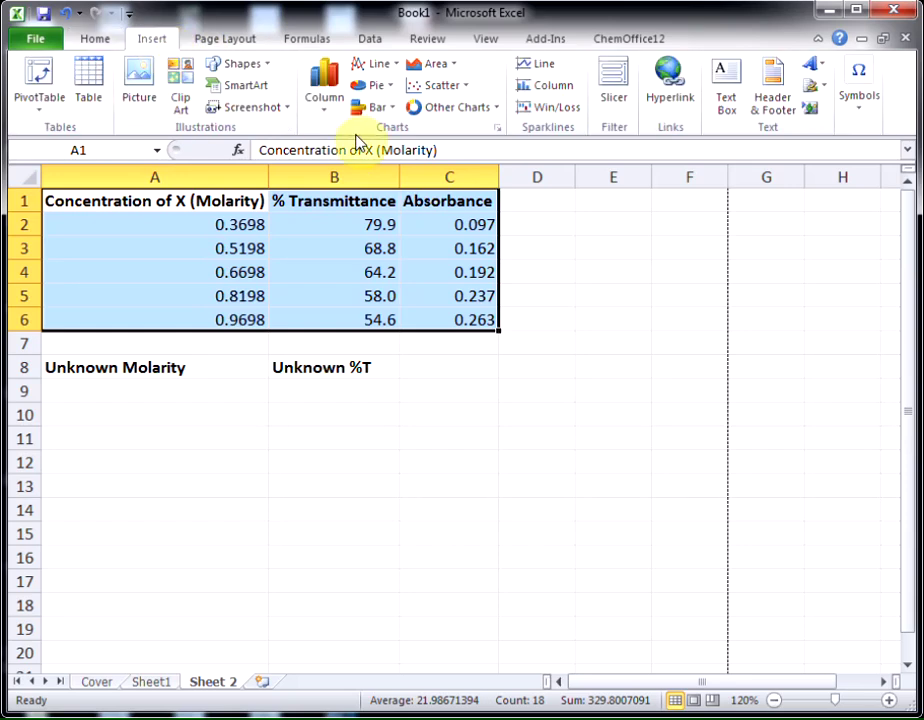
click(444, 88)
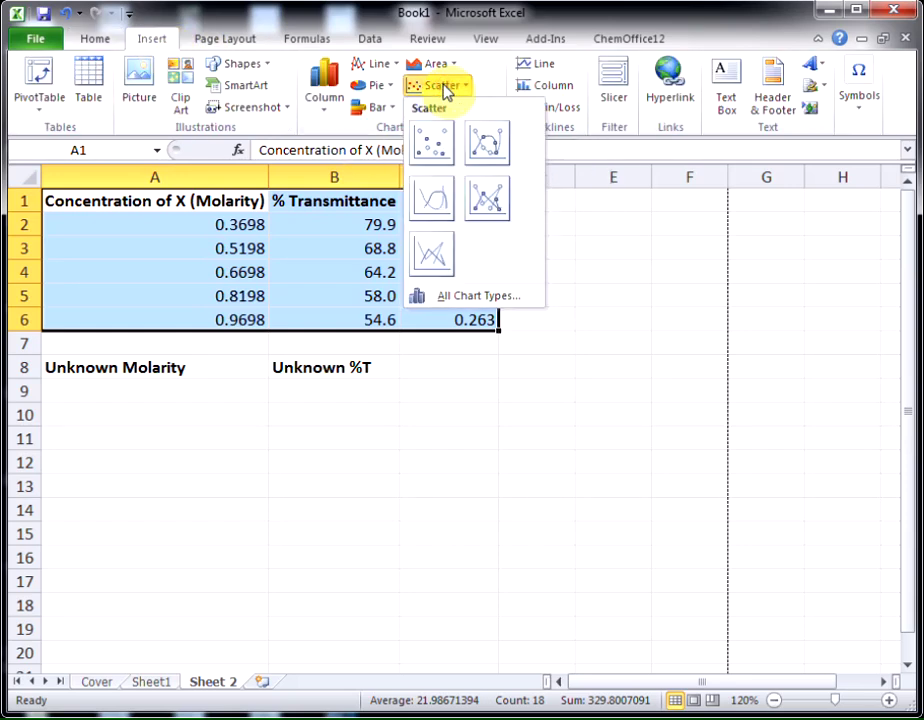
click(440, 155)
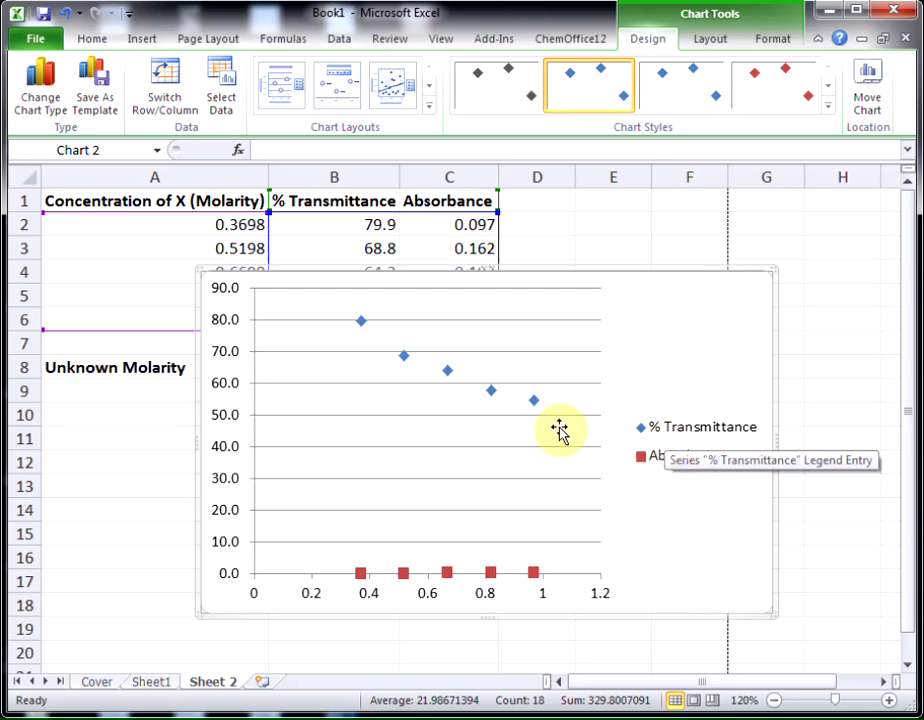
Delete the % Transmittance series and the legend from the scatter chart.
click(491, 392)
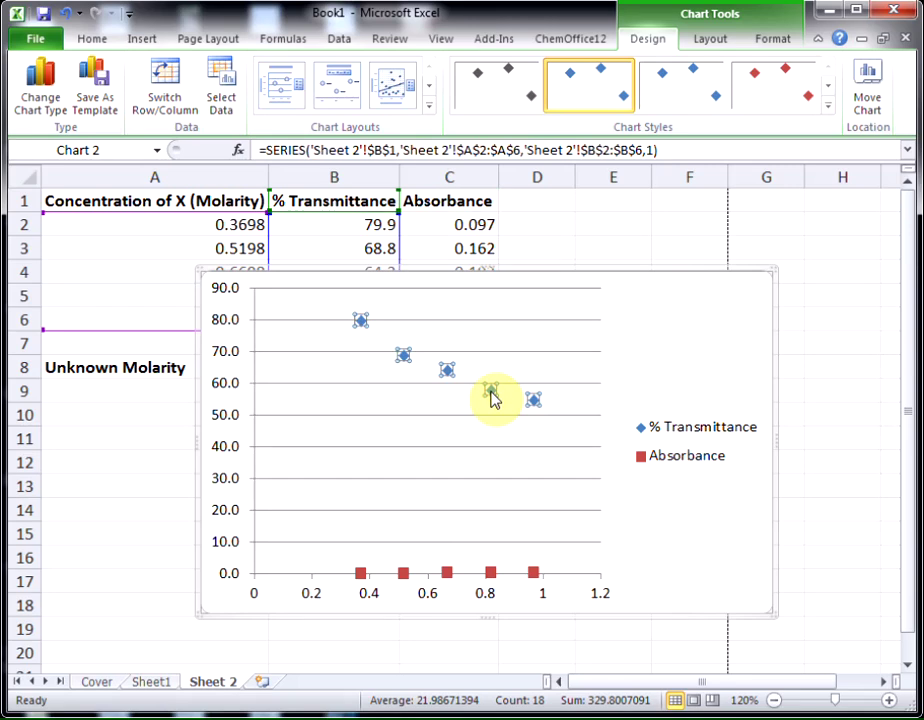
right_click(490, 392)
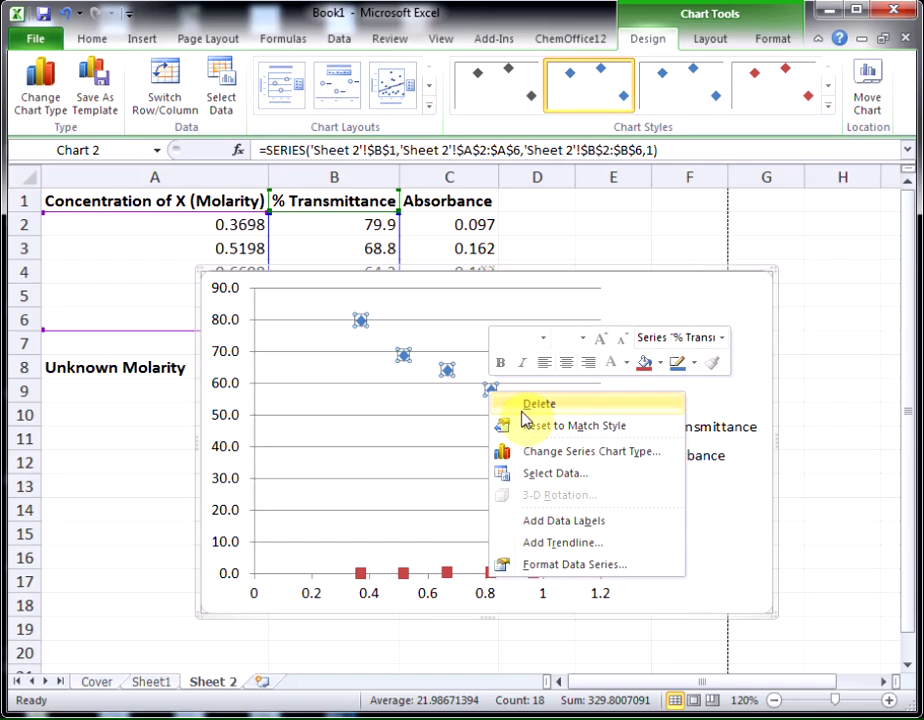
click(521, 408)
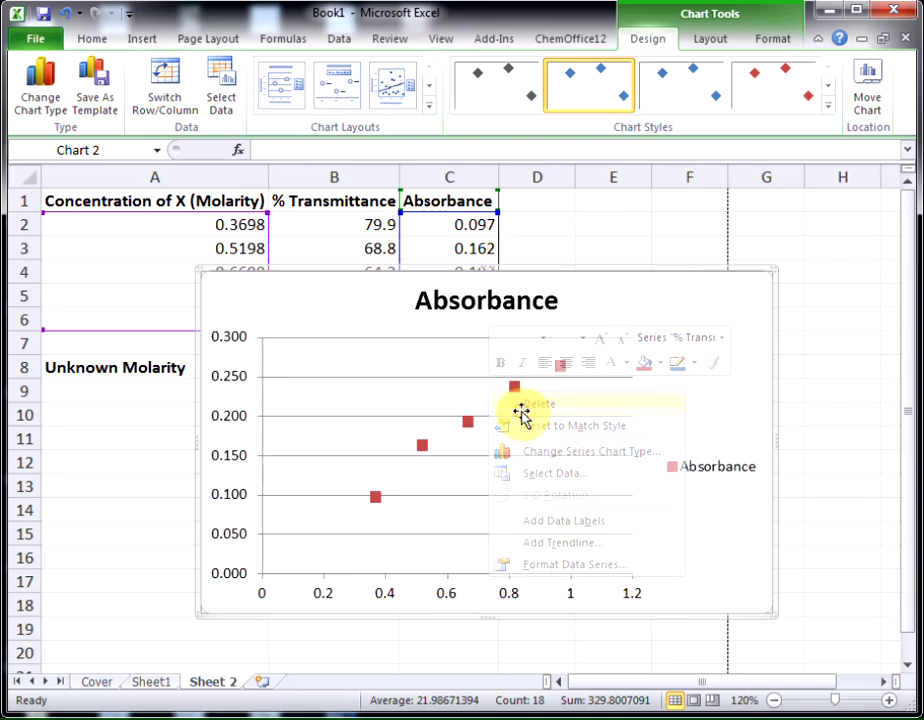
click(678, 479)
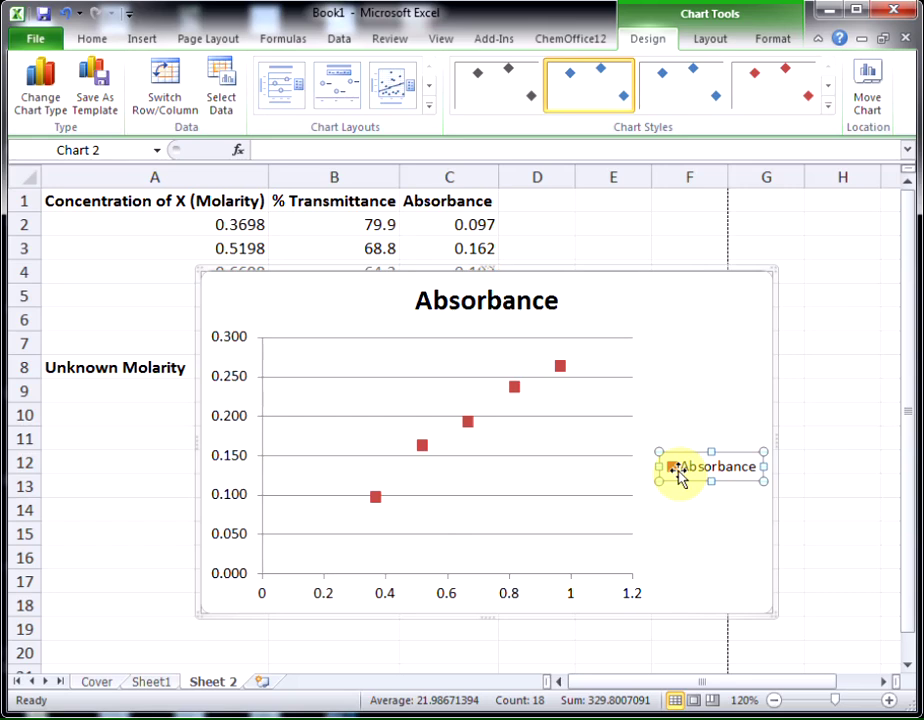
key(Delete)
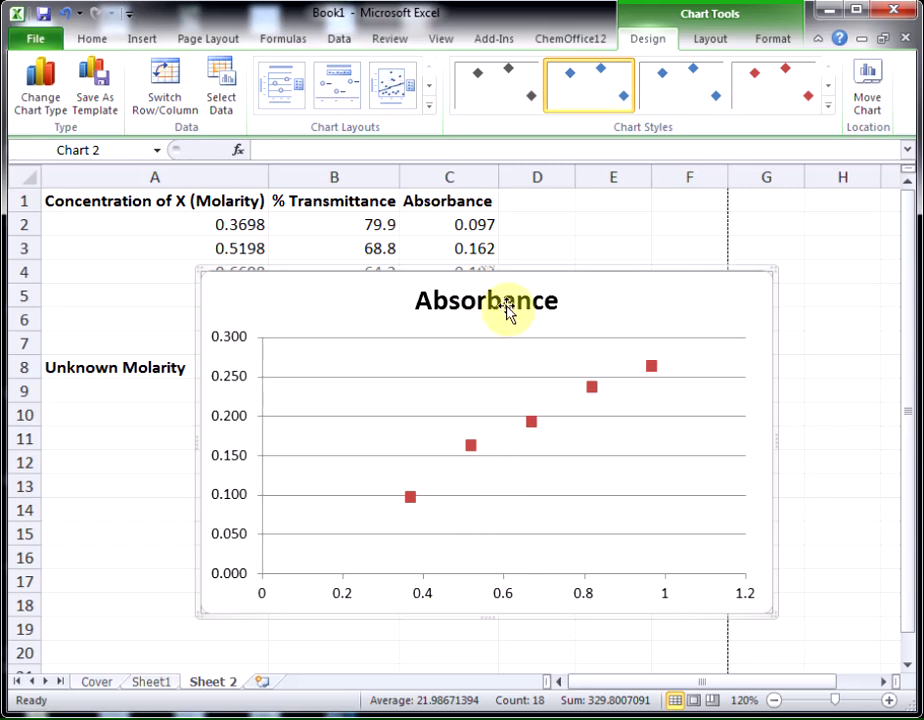
Place the title above the chart and change its text to "Calibration Curve".
click(712, 45)
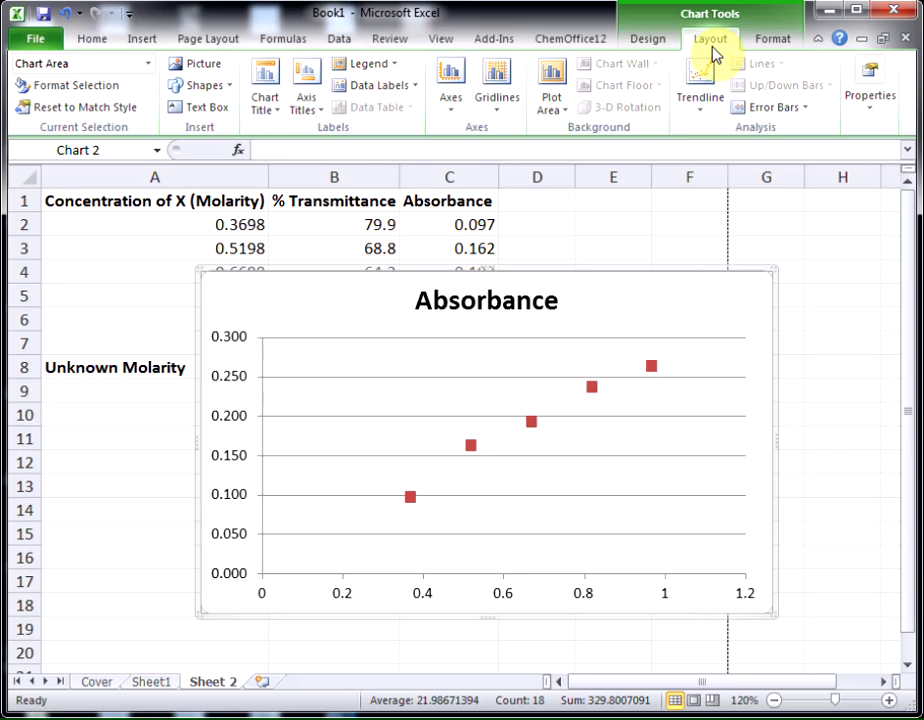
click(265, 106)
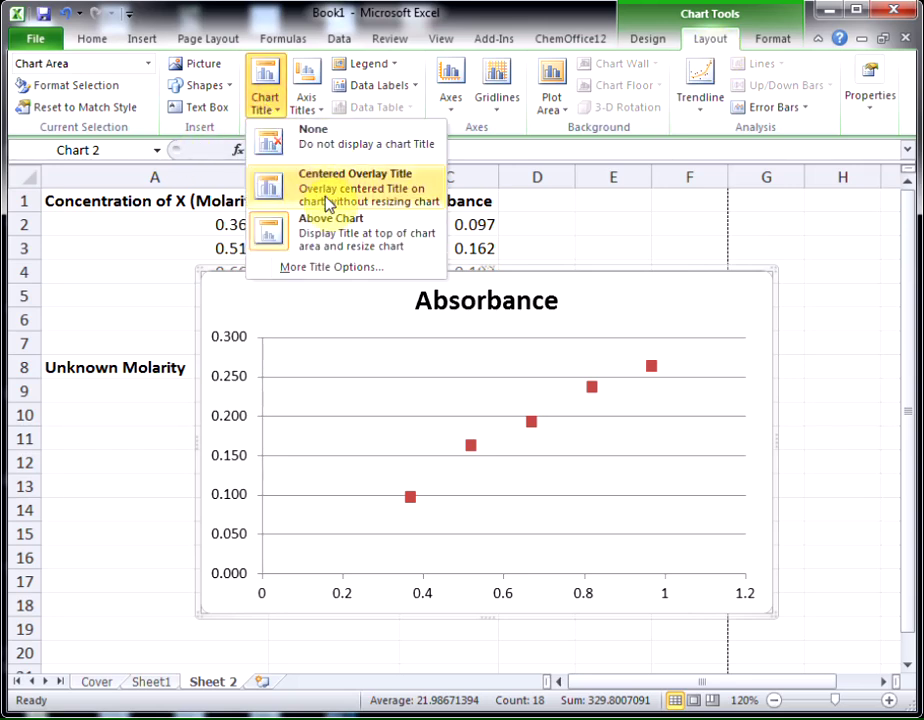
click(270, 239)
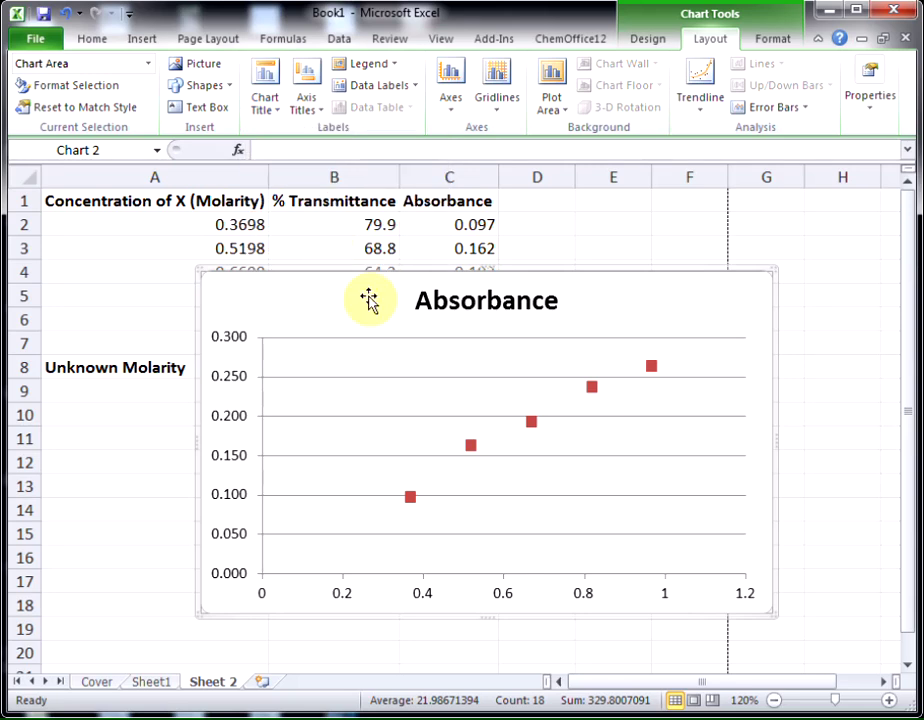
click(474, 305)
double_click(474, 305)
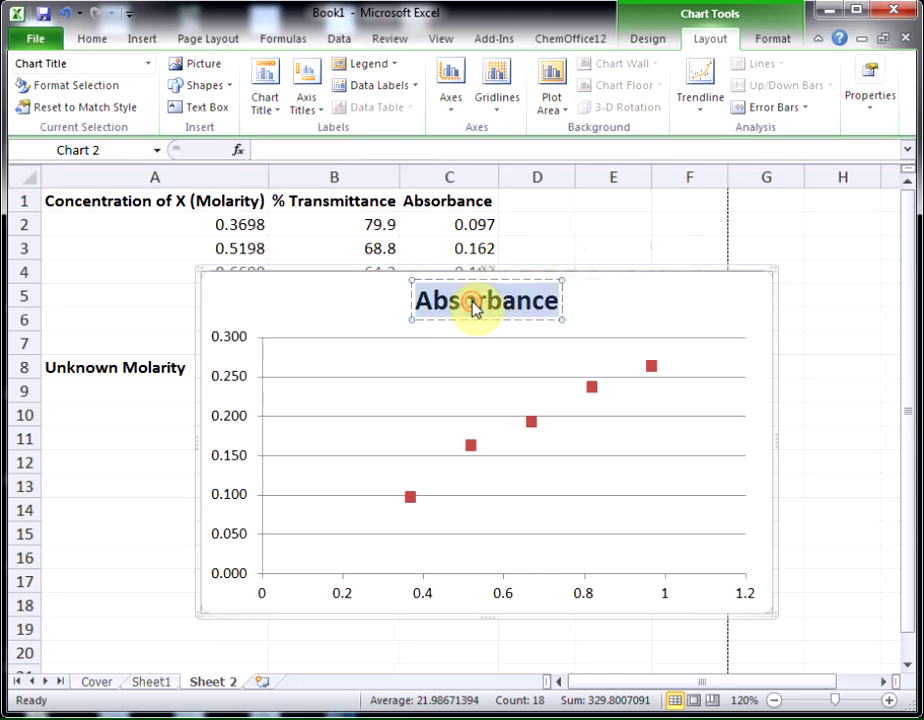
text(Calibra)
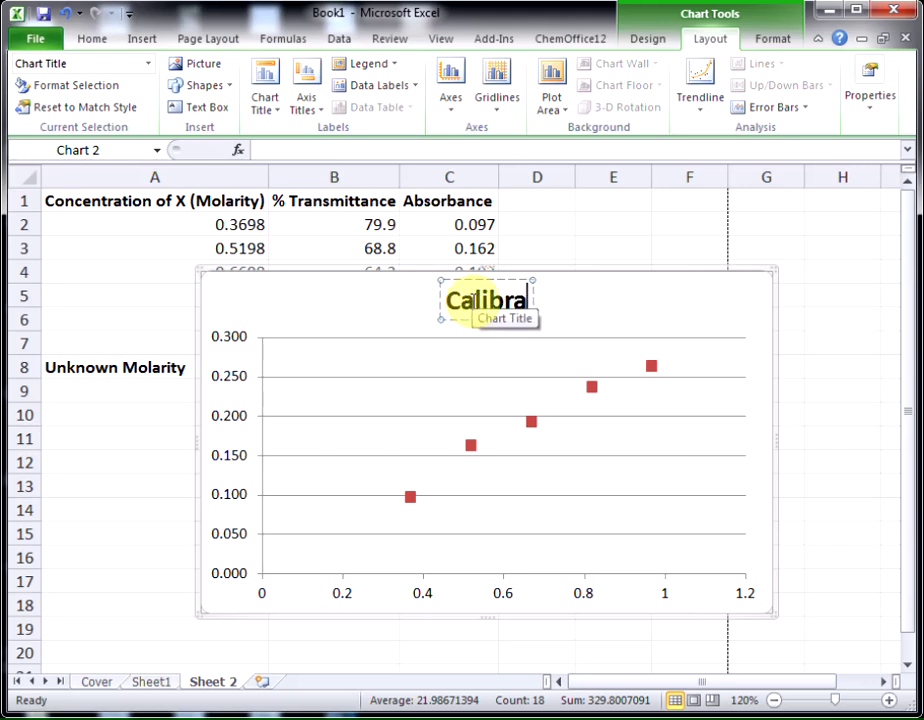
text(tion Curve)
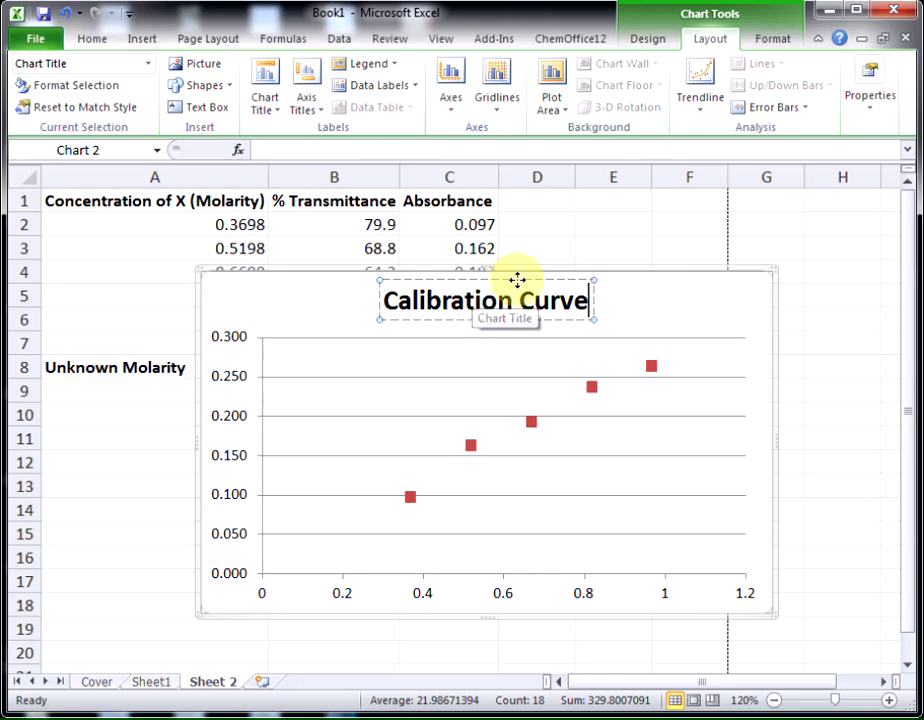
click(287, 299)
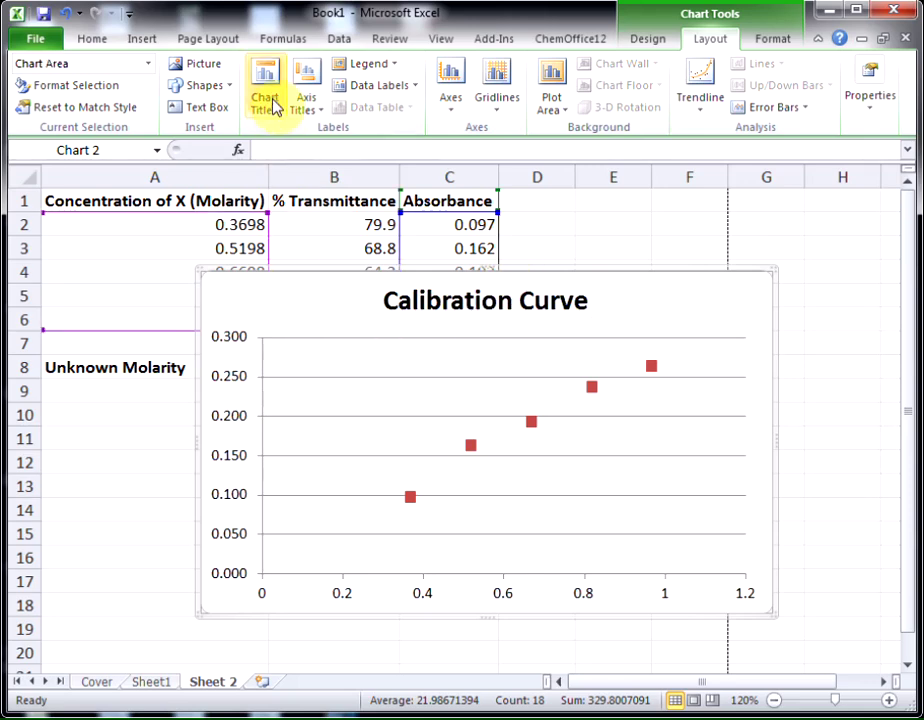
Add a rotated vertical axis title reading "Absorbance at 788 nm" to the chart.
click(312, 108)
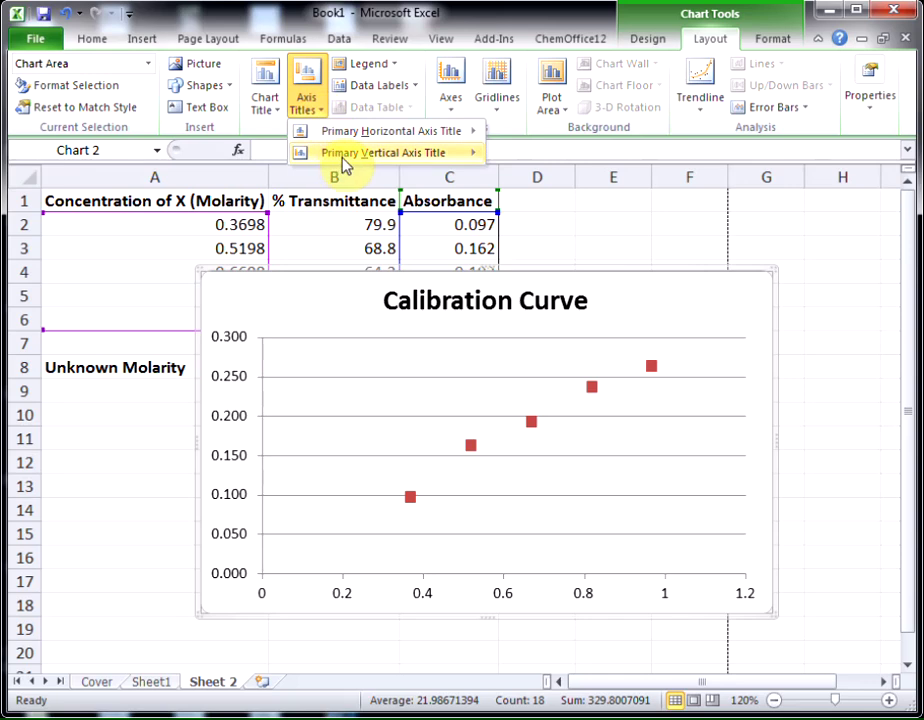
mouse_move(330, 153)
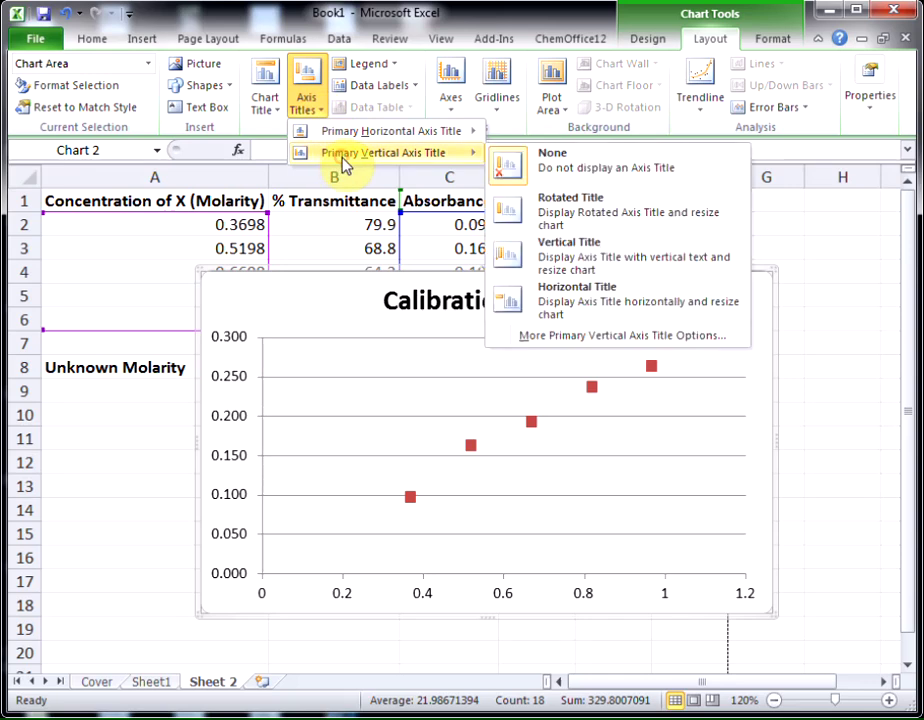
click(555, 221)
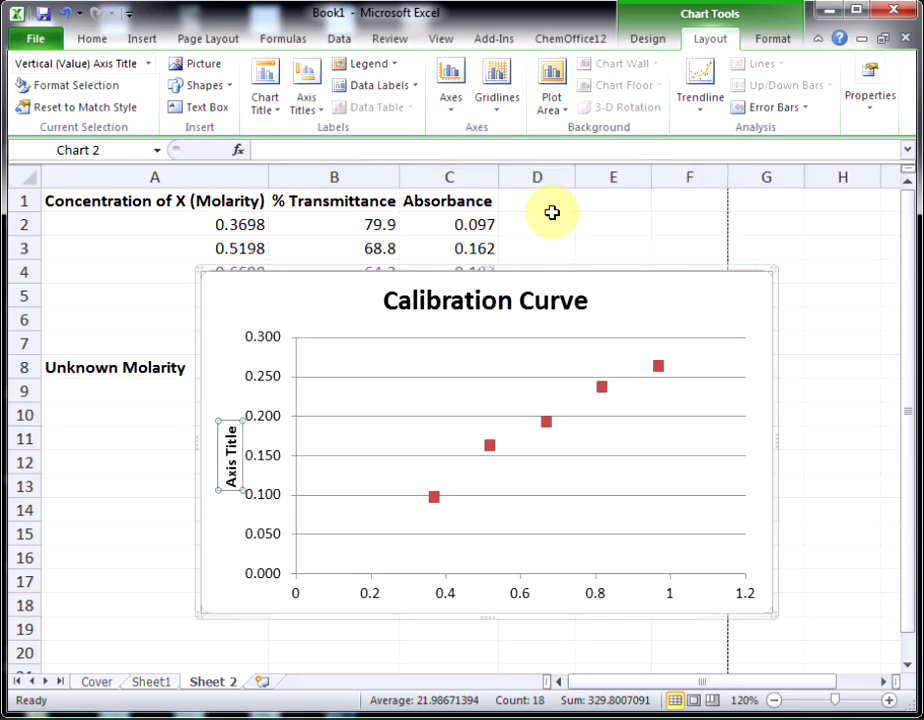
text(Ab)
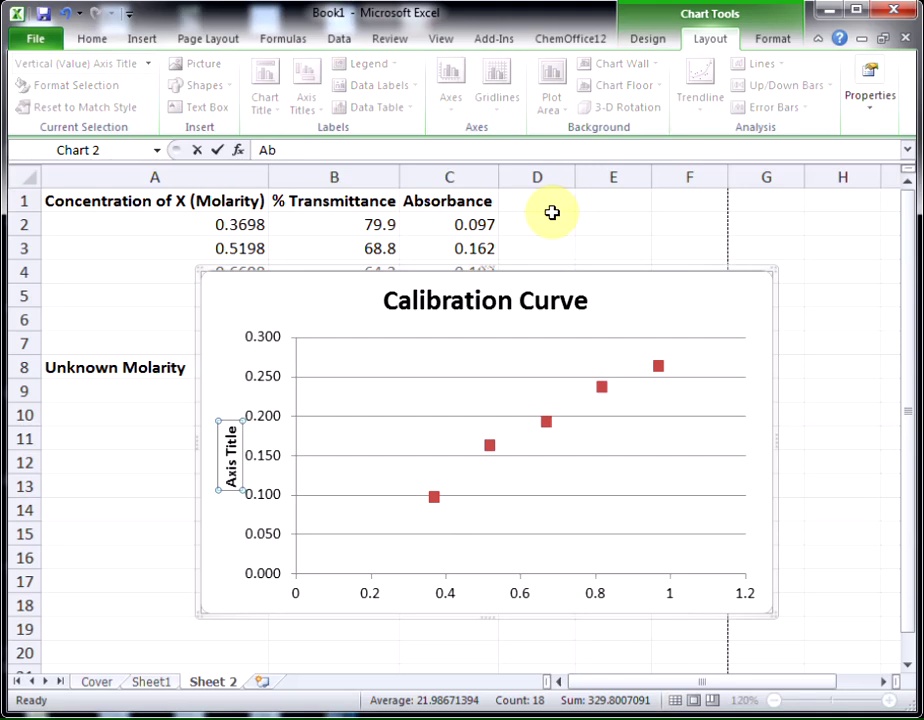
text(sorbance at 78)
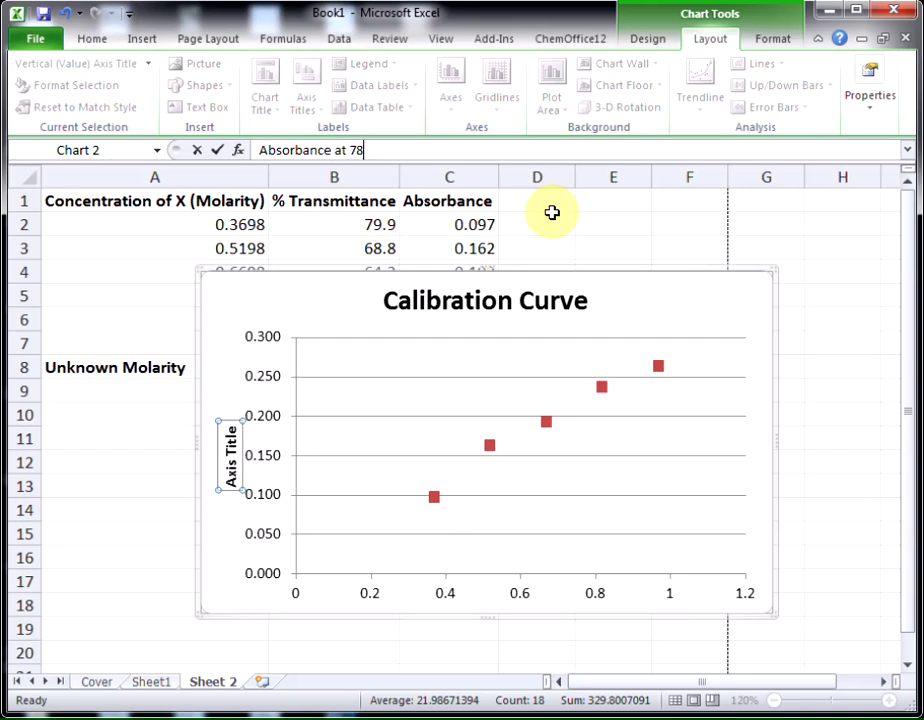
text(8 nm)
key(Return)
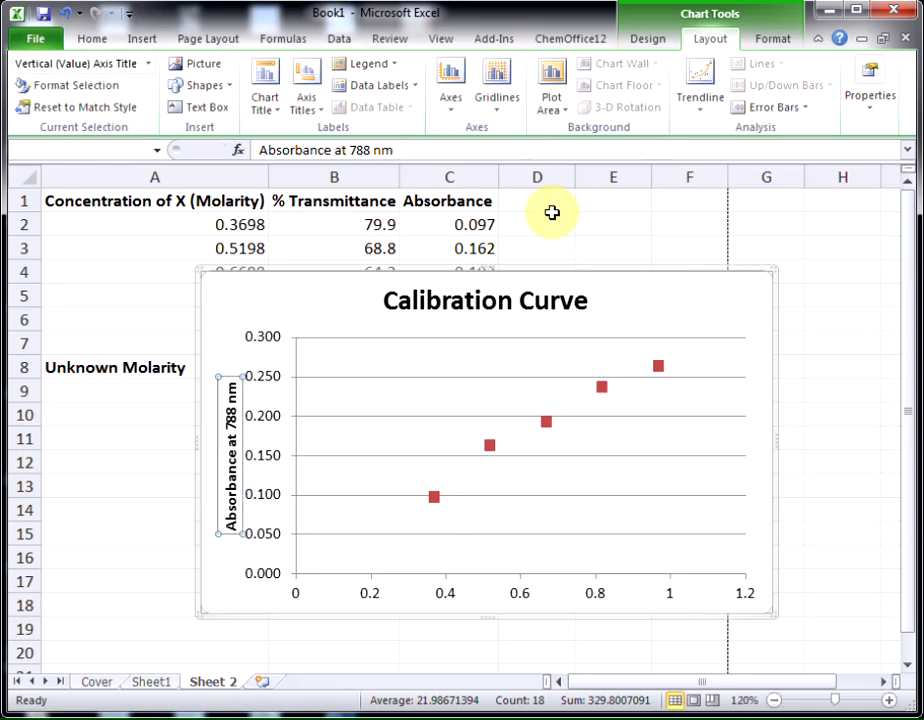
Add a title below the horizontal axis reading "Molarity of X".
click(305, 106)
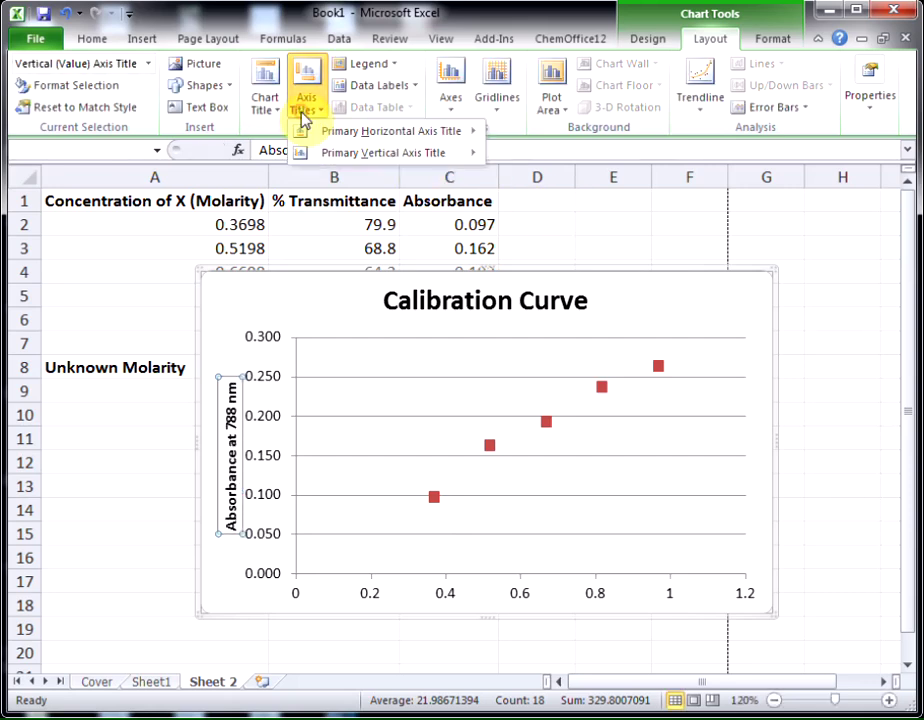
mouse_move(365, 134)
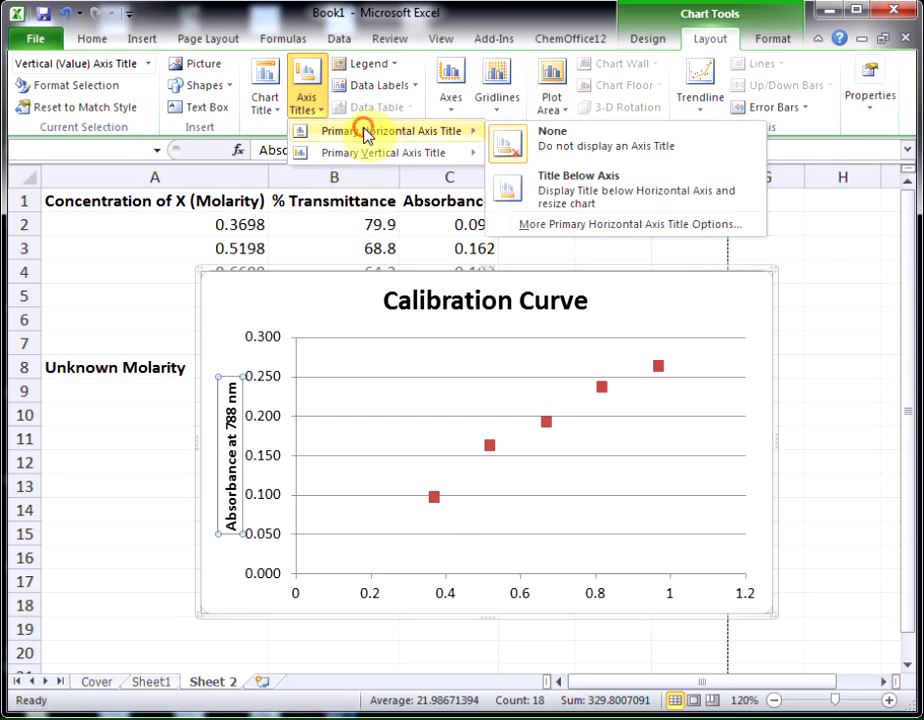
click(552, 182)
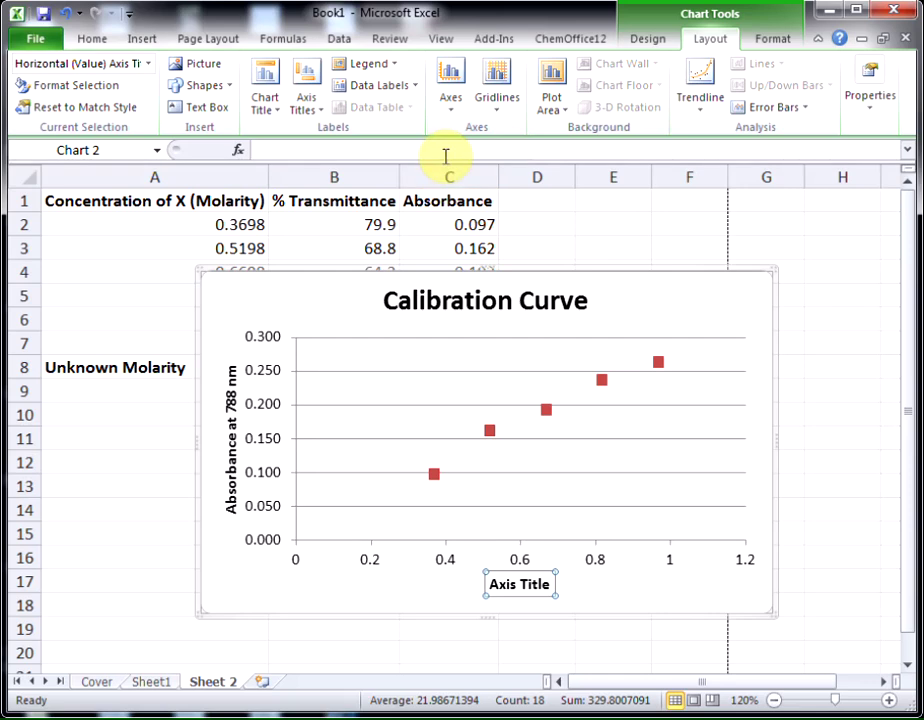
text(Concentra)
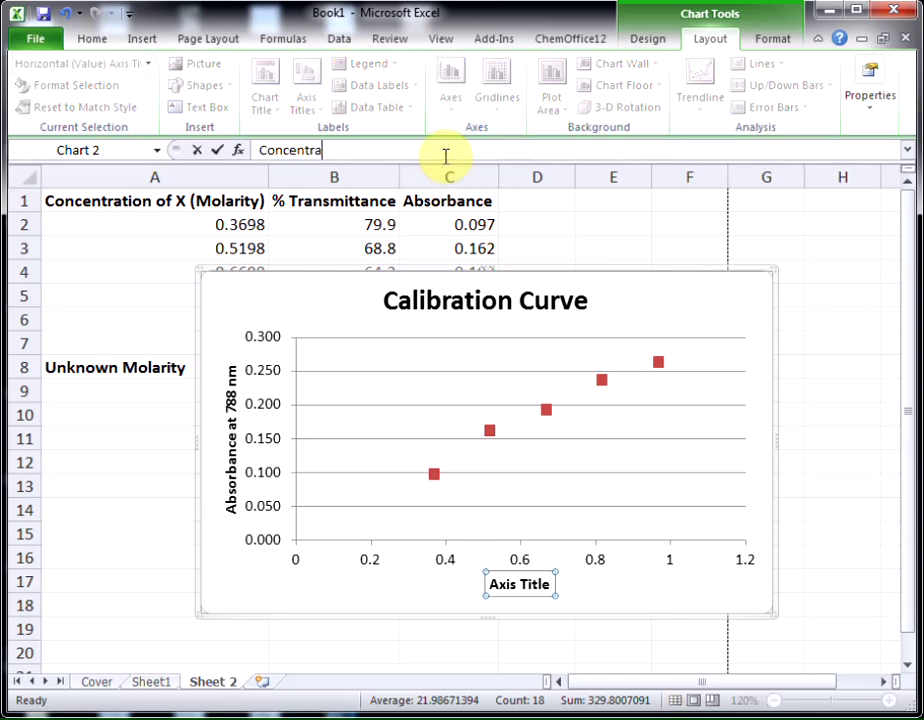
text(itio)
key(BackSpace)
key(BackSpace)
key(BackSpace)
key(BackSpace)
key(BackSpace)
key(BackSpace)
key(BackSpace)
key(BackSpace)
key(BackSpace)
key(BackSpace)
key(BackSpace)
key(BackSpace)
text(Molarity of X)
key(Return)
click(221, 510)
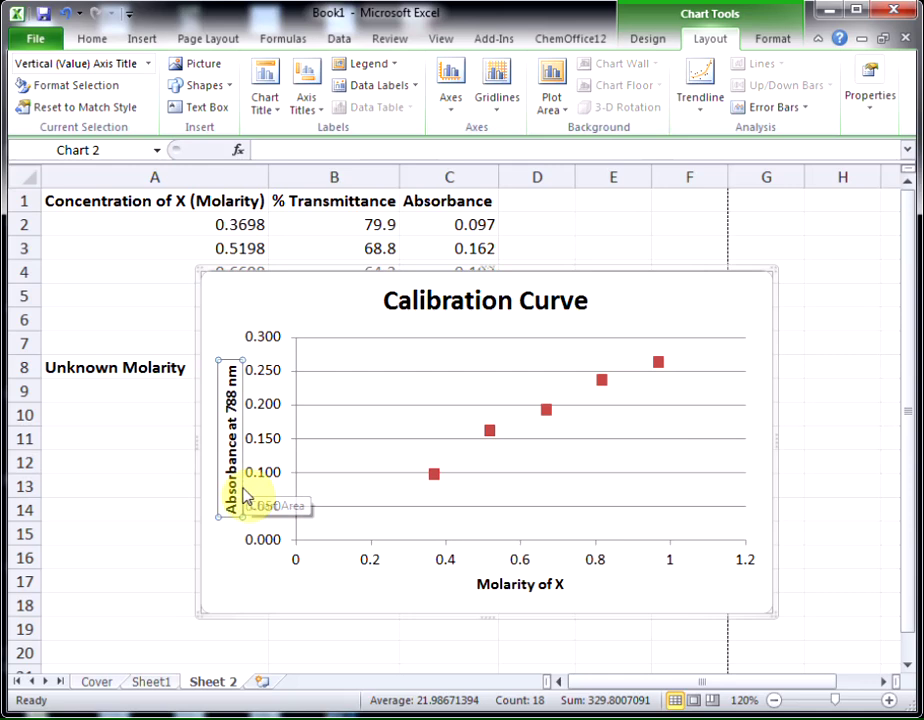
Move the vertical axis title slightly away from the axis numbers and enlarge its font to size 12.
drag(240, 487, 232, 489)
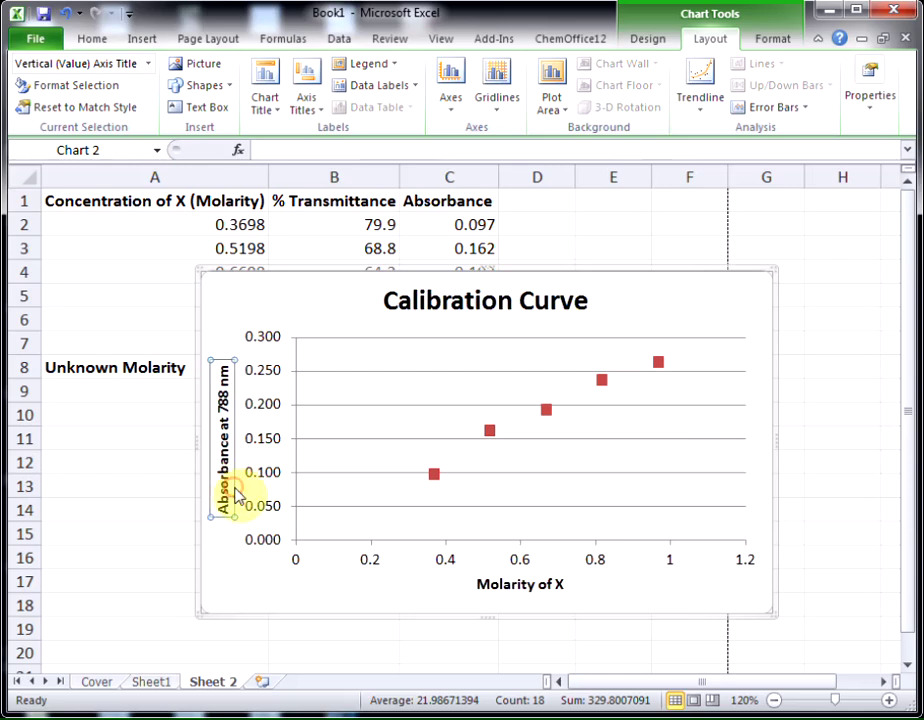
click(93, 42)
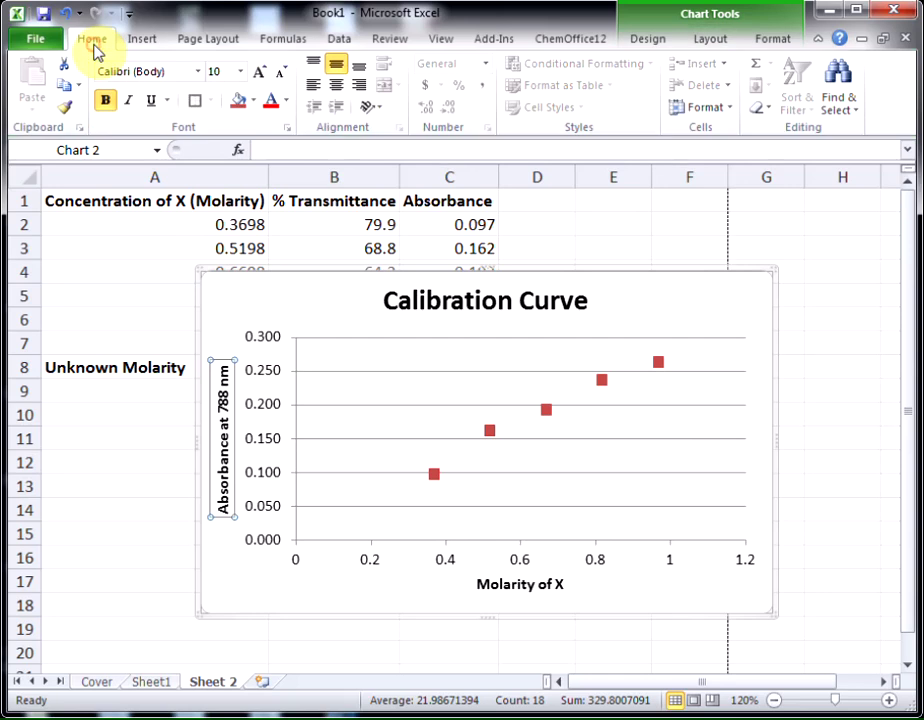
click(261, 72)
click(261, 72)
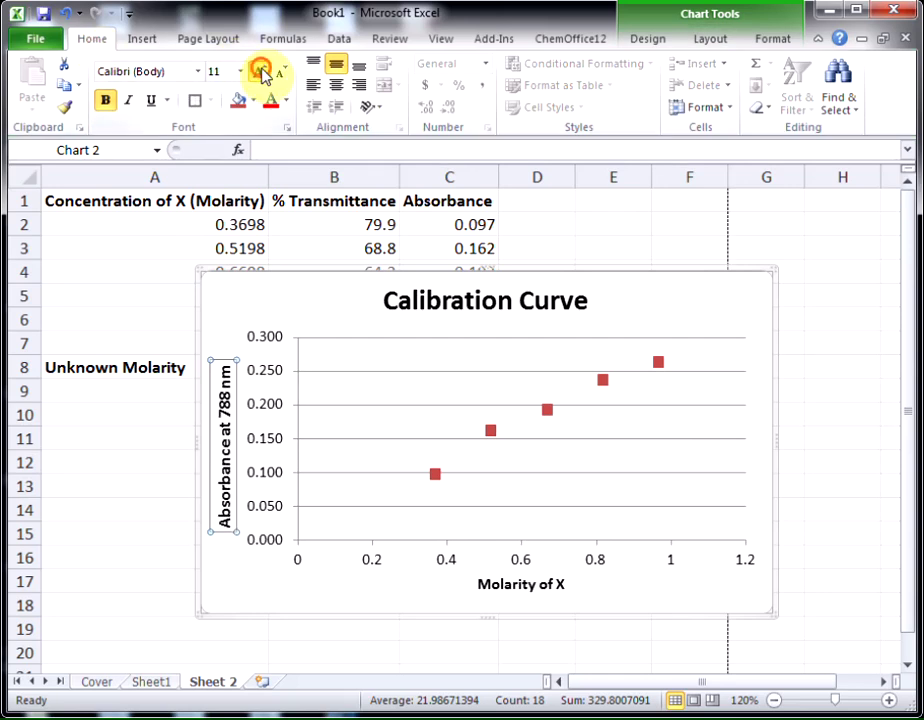
click(261, 72)
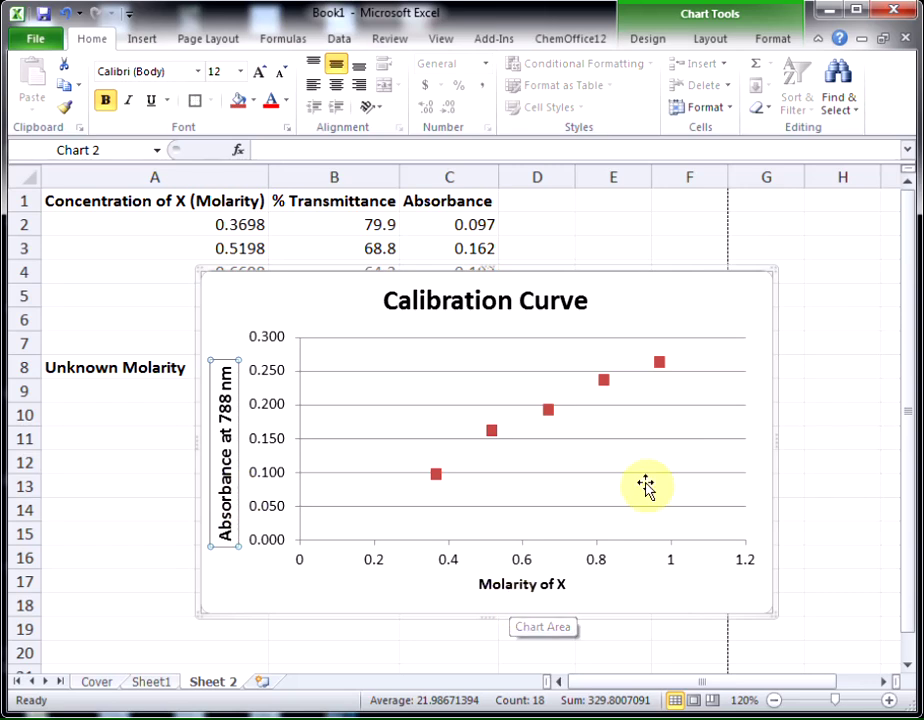
Shrink the chart and position it below the data table so the data and the row 8 headings are uncovered.
click(725, 274)
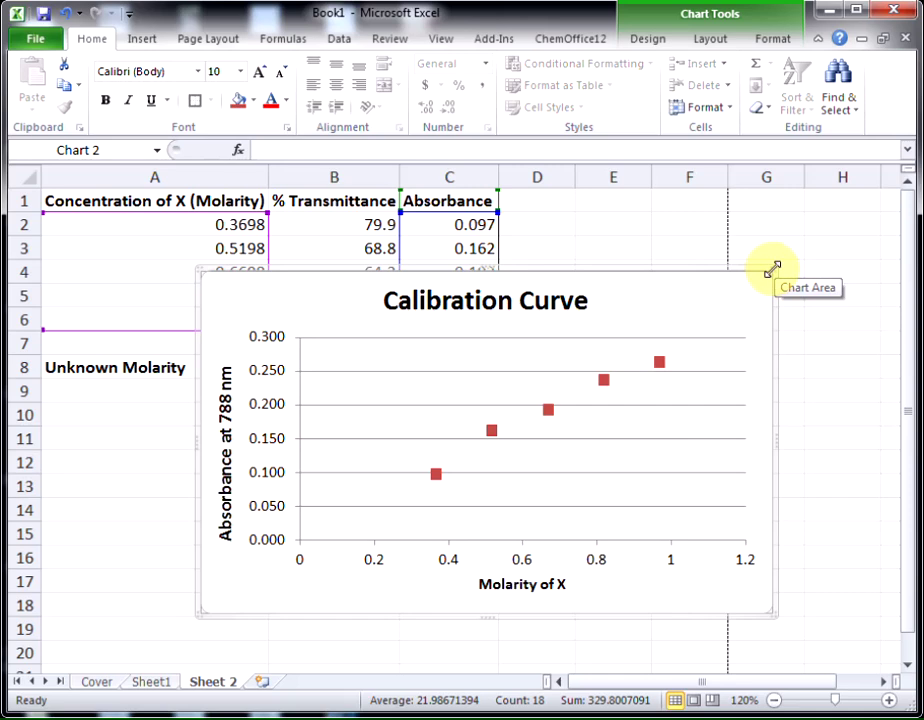
drag(769, 266, 586, 388)
drag(499, 388, 509, 431)
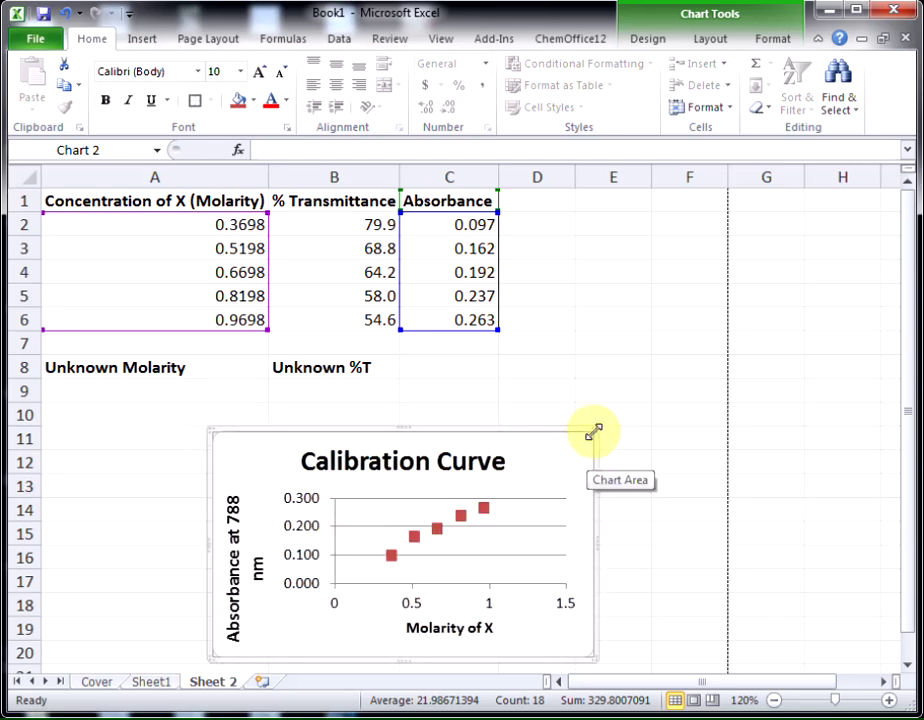
drag(596, 430, 650, 392)
drag(588, 388, 592, 404)
Move the horizontal axis title slightly lower in the chart and stretch the plot area down toward it.
click(476, 650)
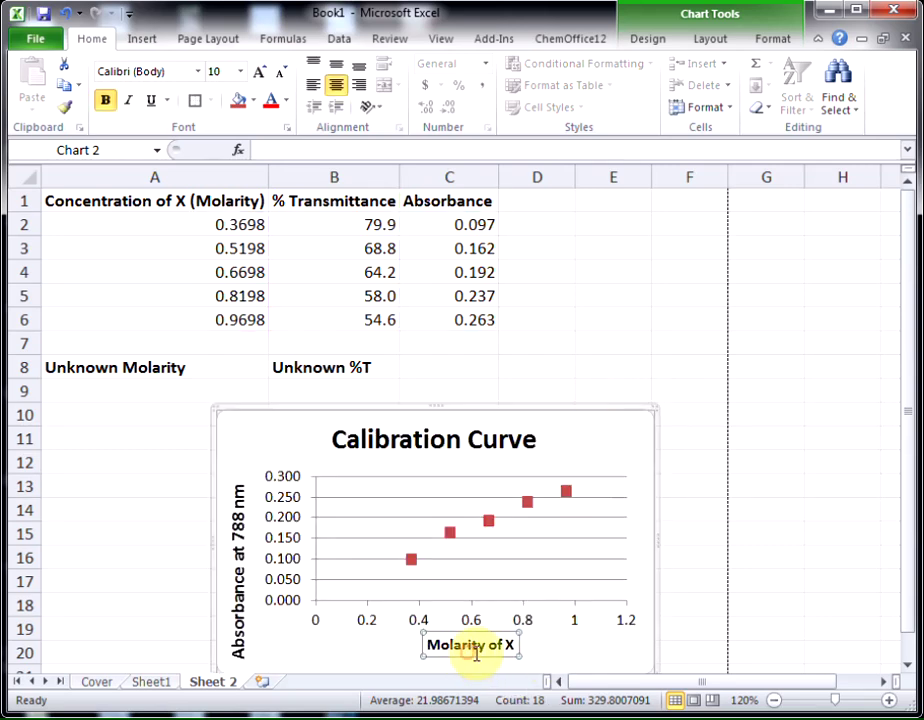
drag(485, 653, 472, 524)
scroll(486, 663, down, 2)
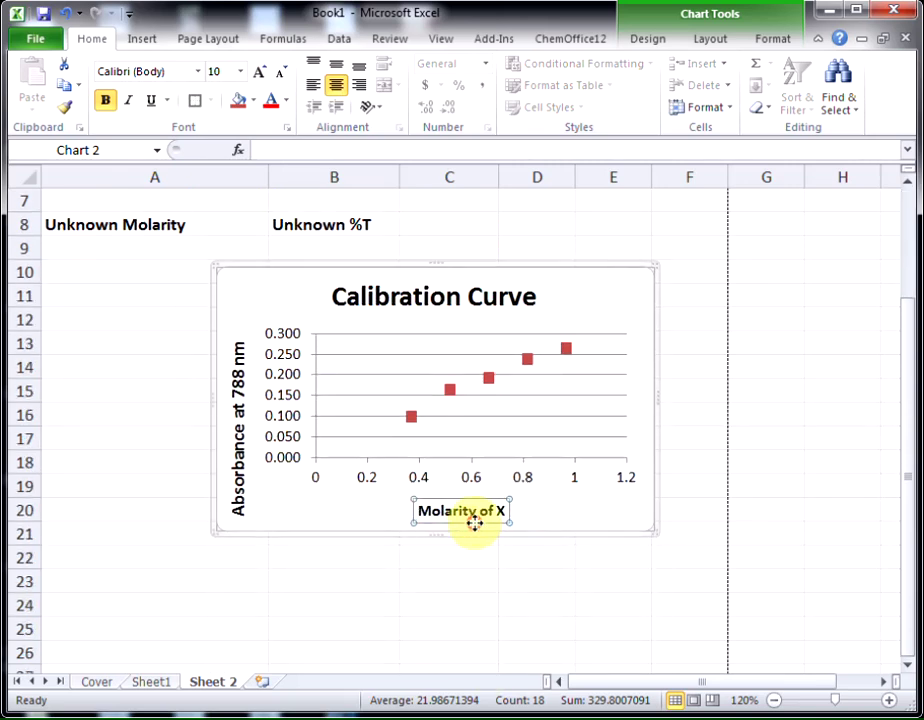
click(466, 433)
drag(472, 455, 470, 473)
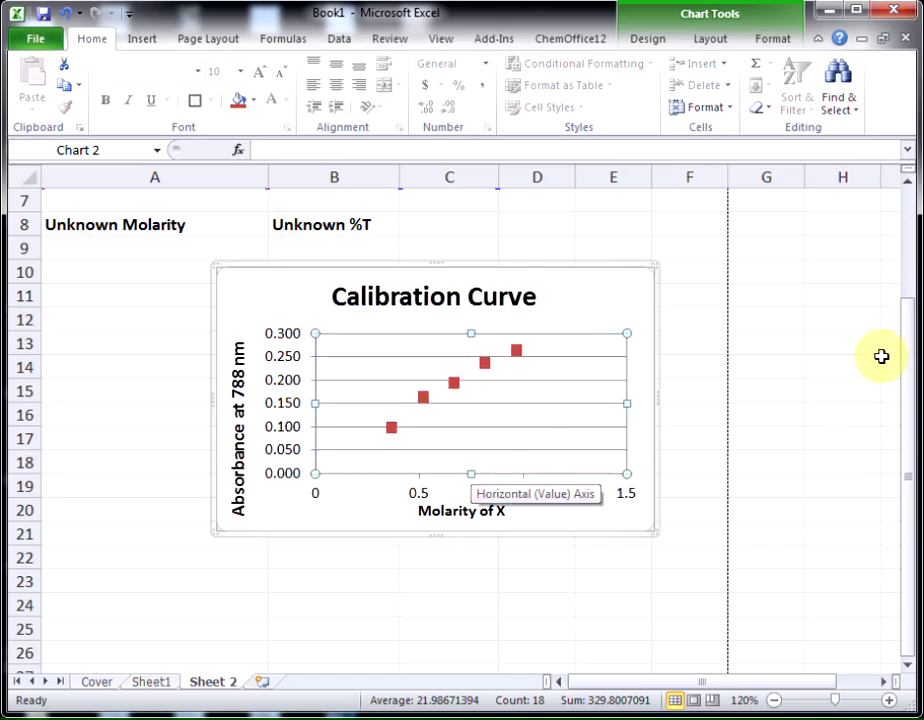
Add a linear trendline to the Absorbance series, displaying its equation and R-squared value on the chart.
drag(910, 377, 914, 243)
mouse_move(457, 531)
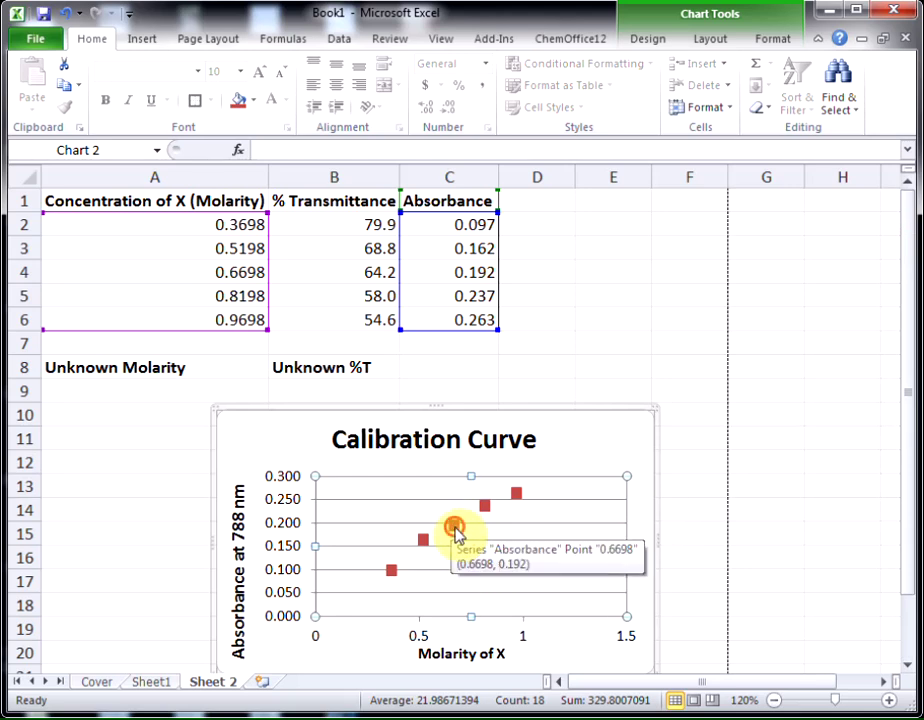
click(456, 526)
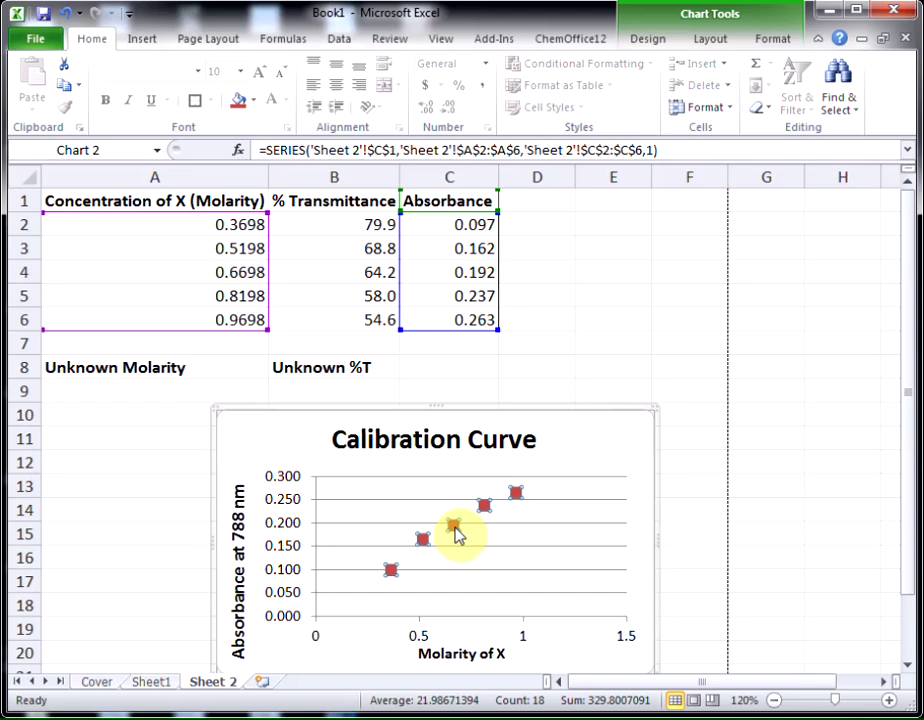
right_click(457, 533)
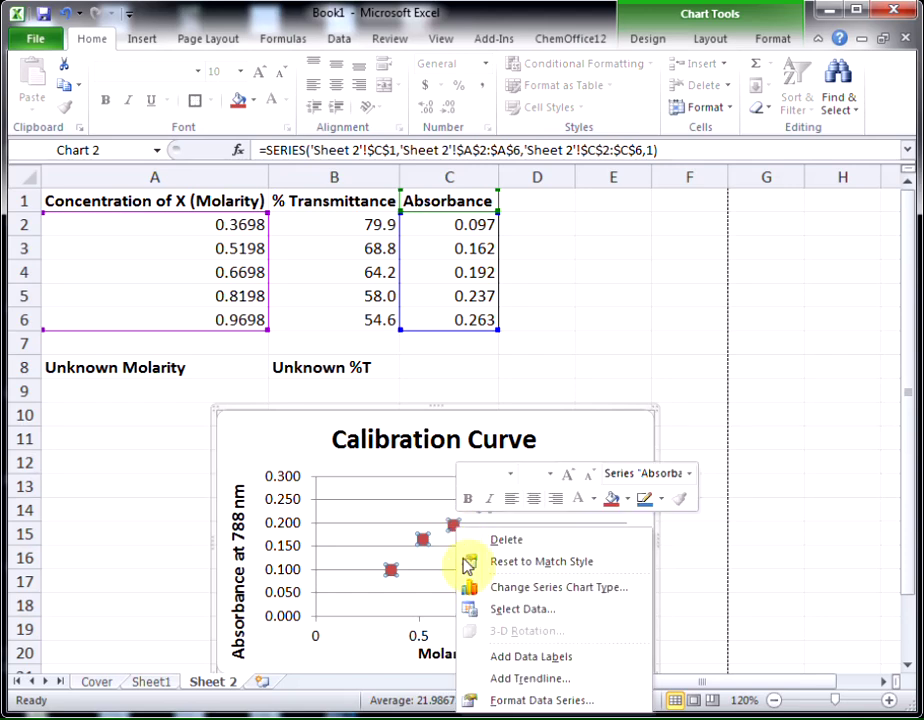
click(498, 679)
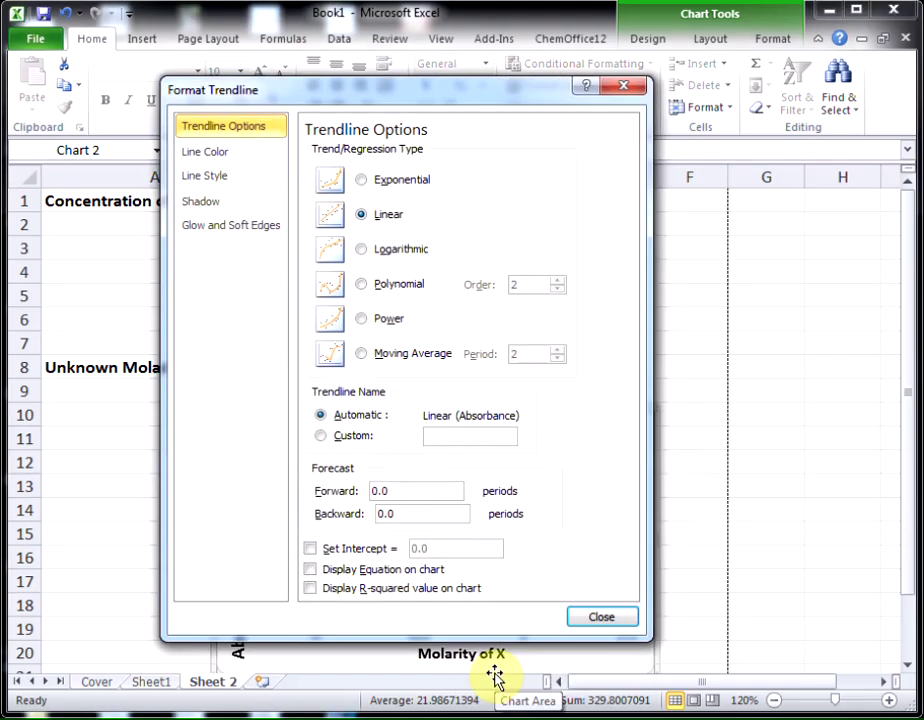
click(310, 569)
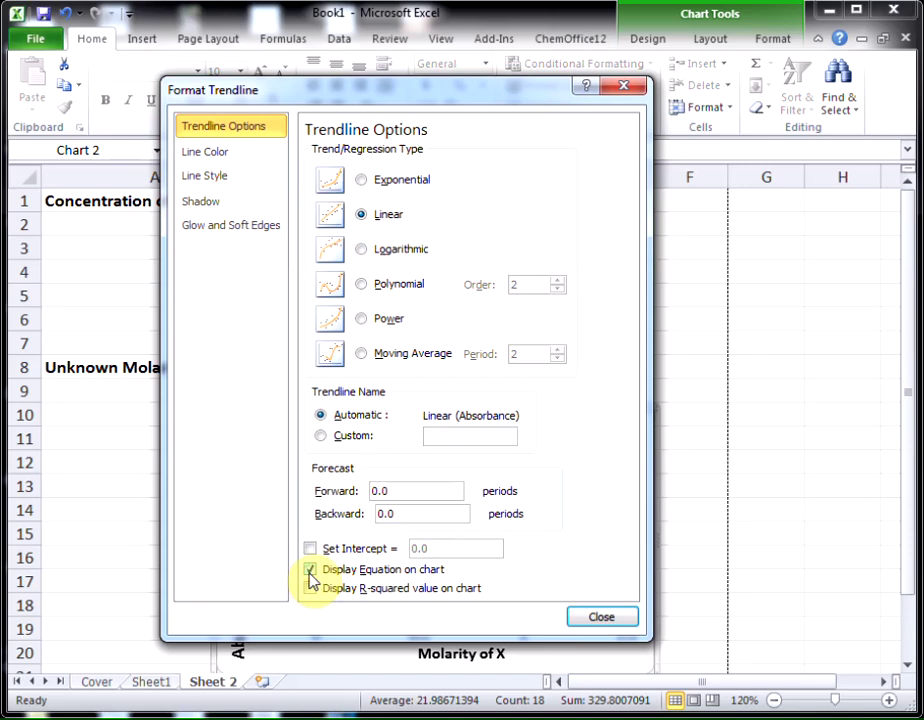
click(310, 588)
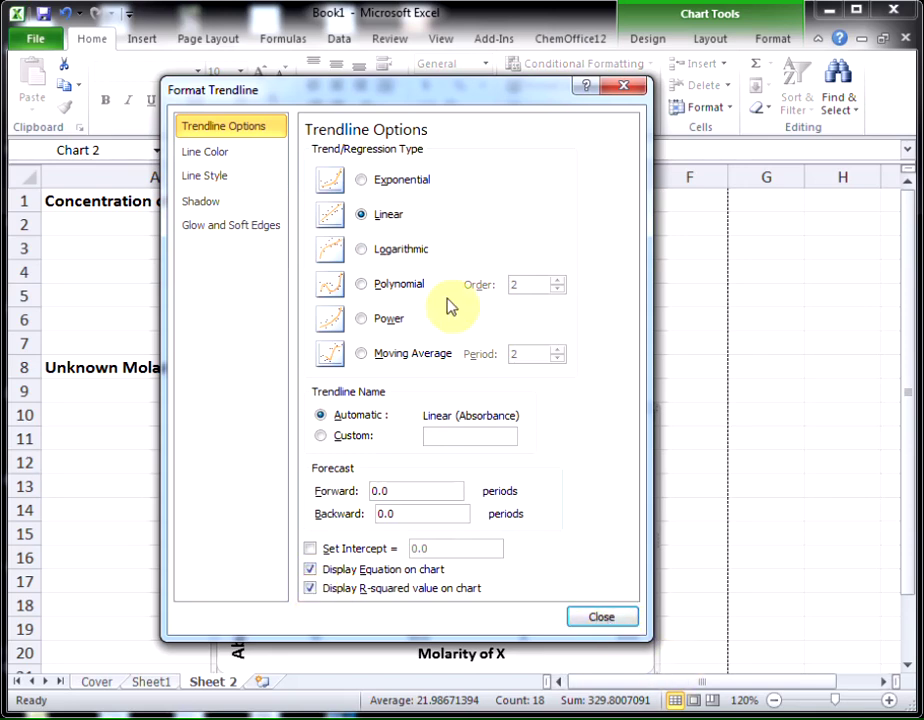
click(600, 617)
Move the trendline equation and R-squared label to the empty area below the line in the plot's lower right.
drag(422, 498, 594, 470)
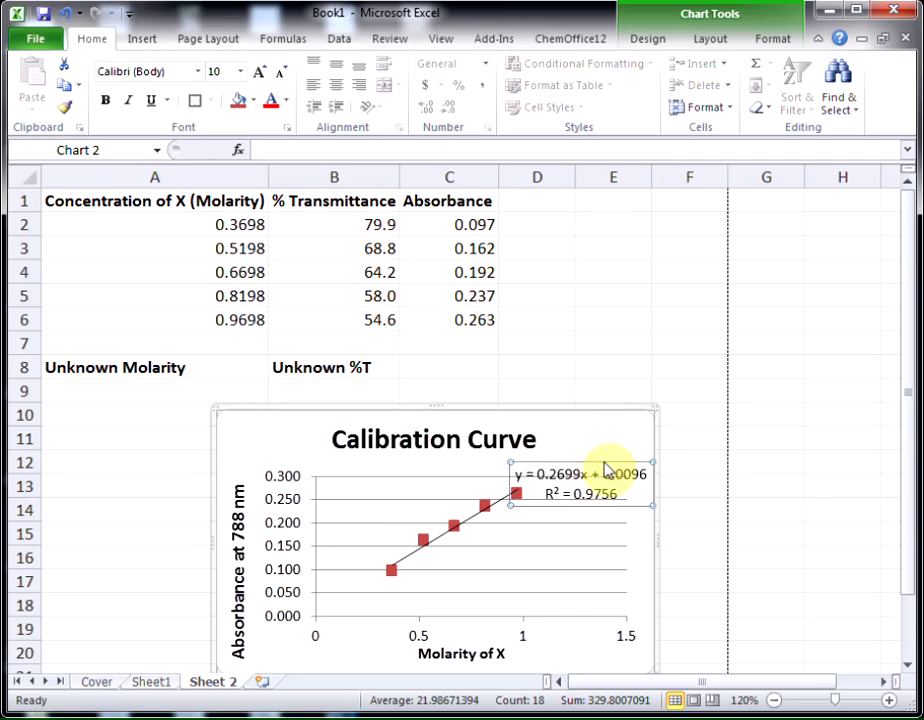
drag(608, 466, 594, 567)
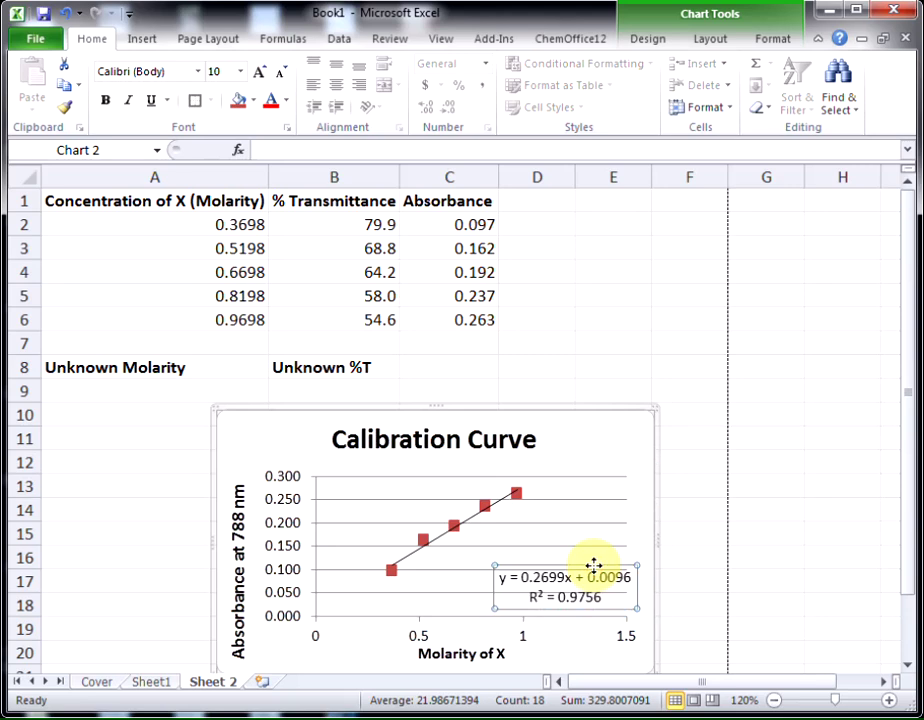
key(Up)
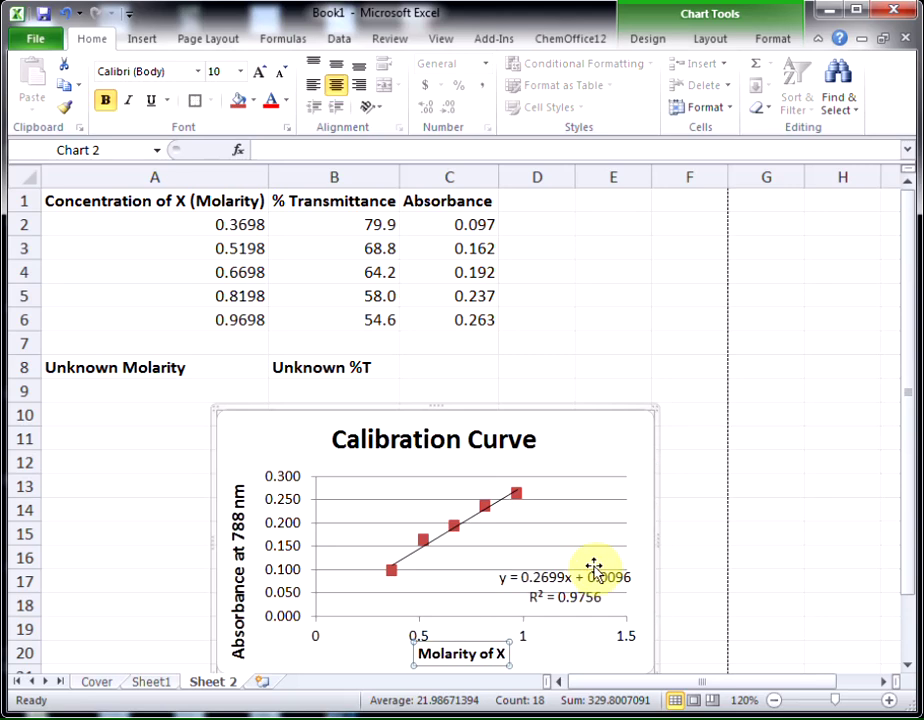
click(594, 567)
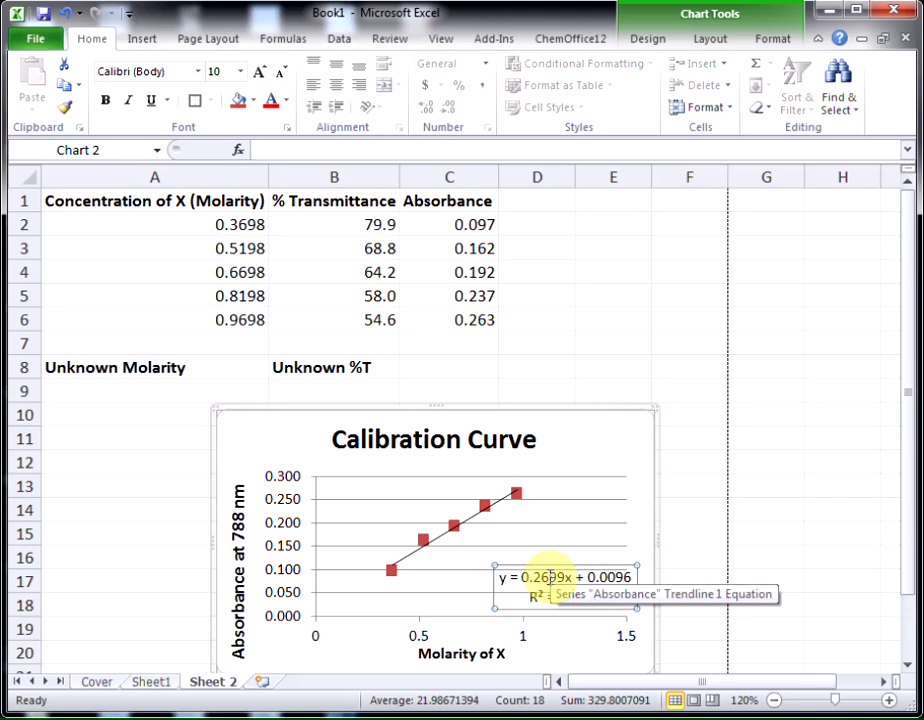
Enter the bold heading "Slope" in cell E2.
click(598, 227)
text(Slope)
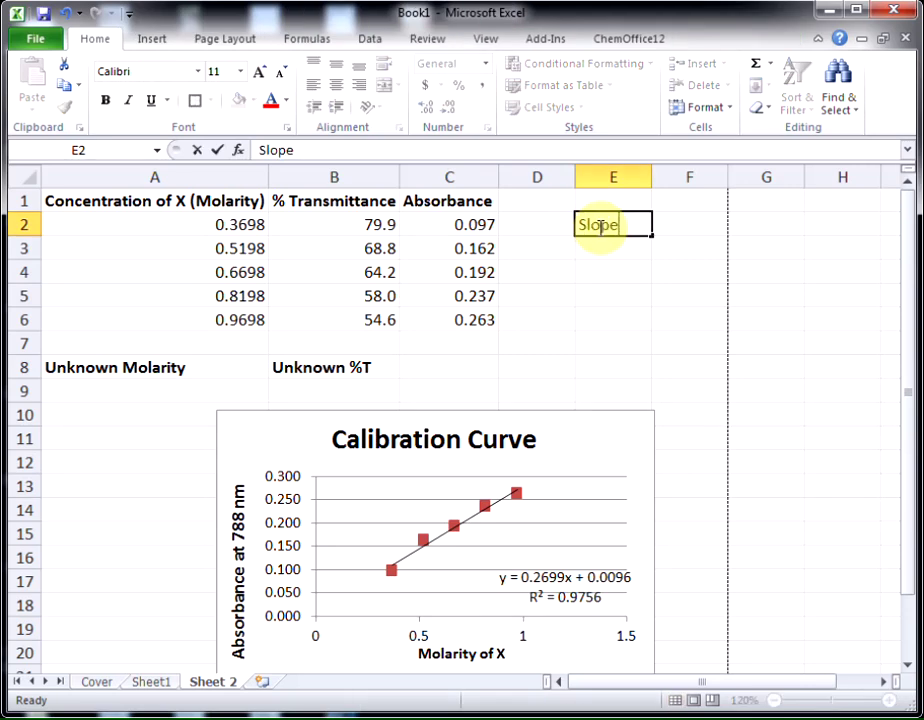
key(Return)
click(598, 227)
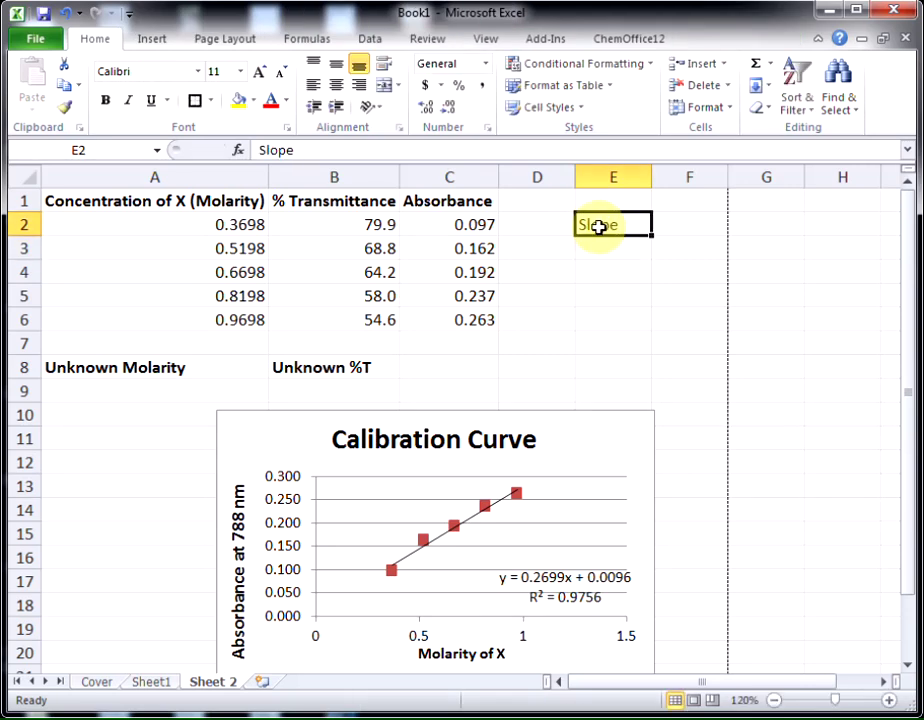
key(ctrl+b)
key(Return)
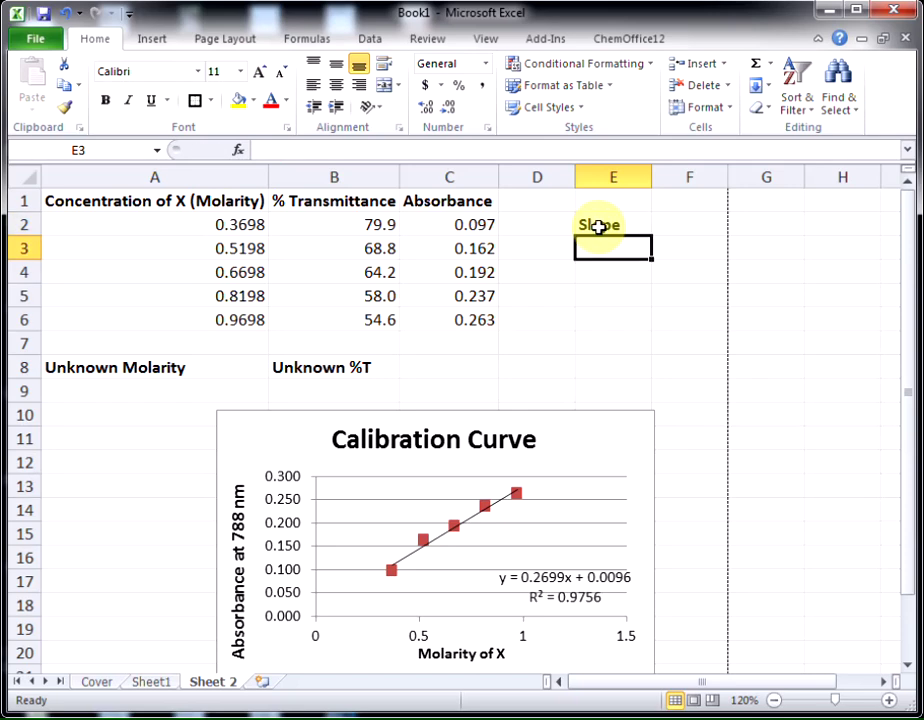
Calculate the slope in E3 with =SLOPE(C2:C6,A2:A6), using absorbance as the y values and concentration as the x values.
text(=slo)
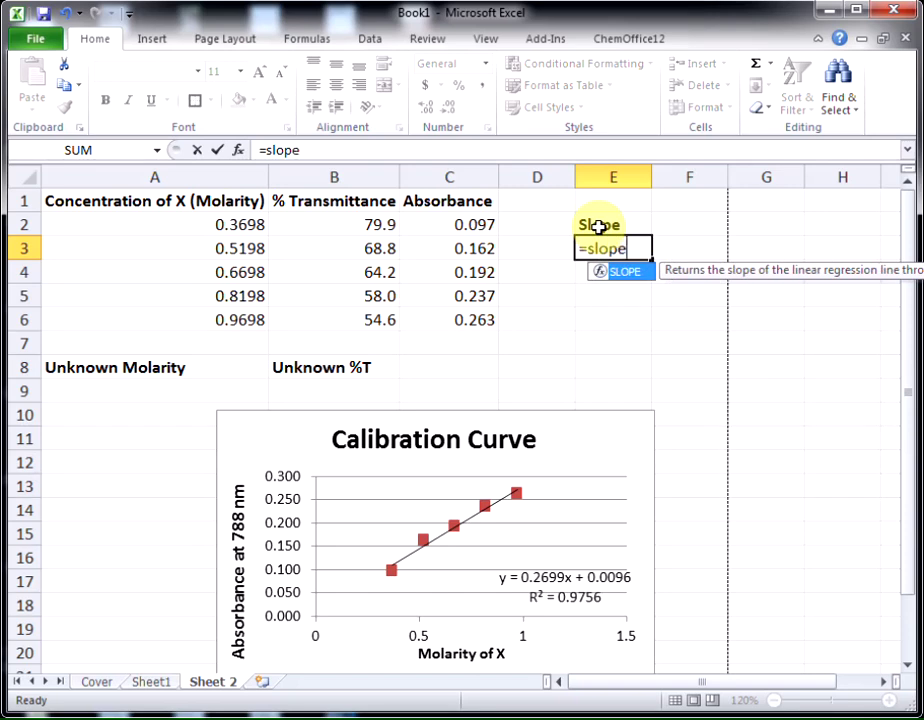
text(pe()
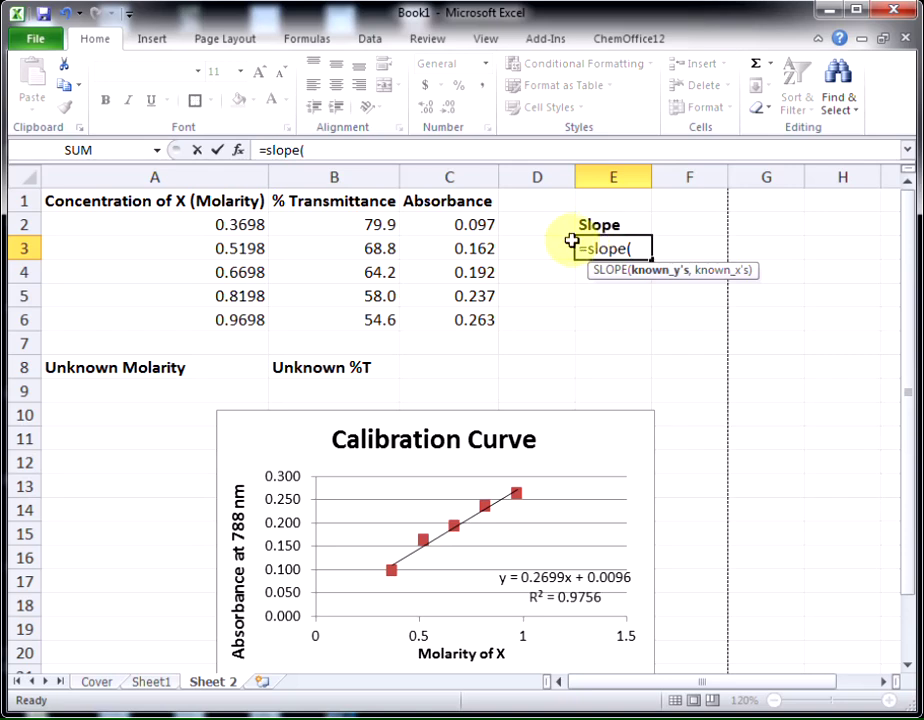
drag(466, 224, 466, 309)
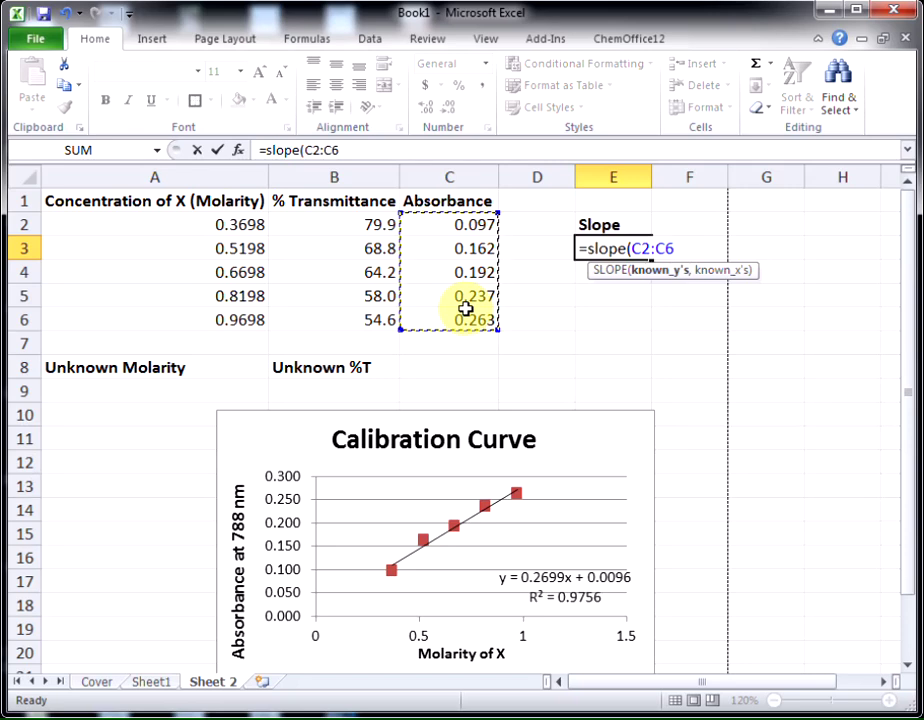
text(,)
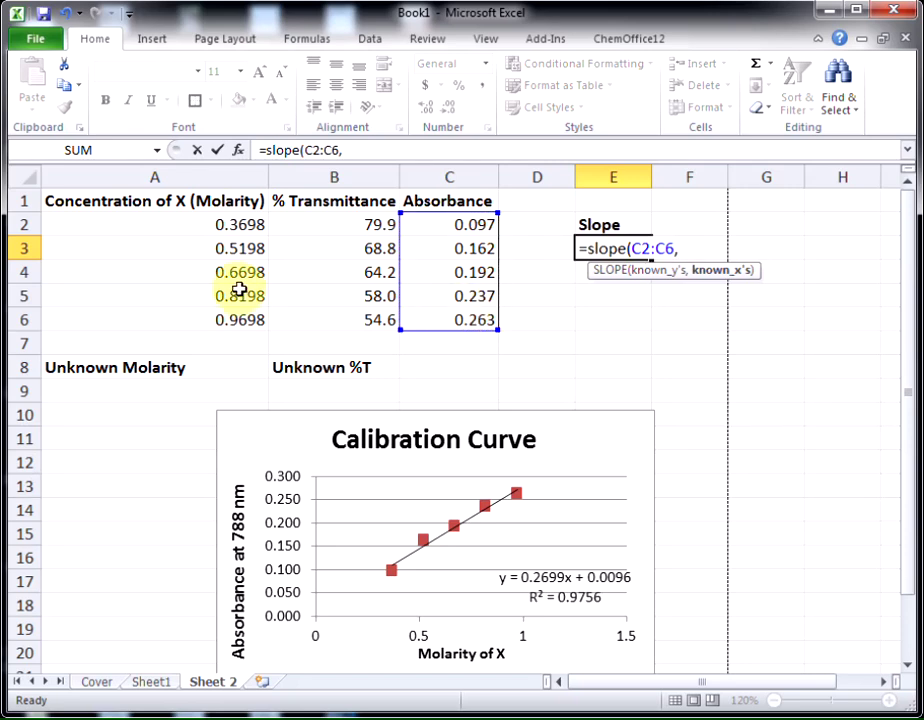
drag(225, 227, 219, 319)
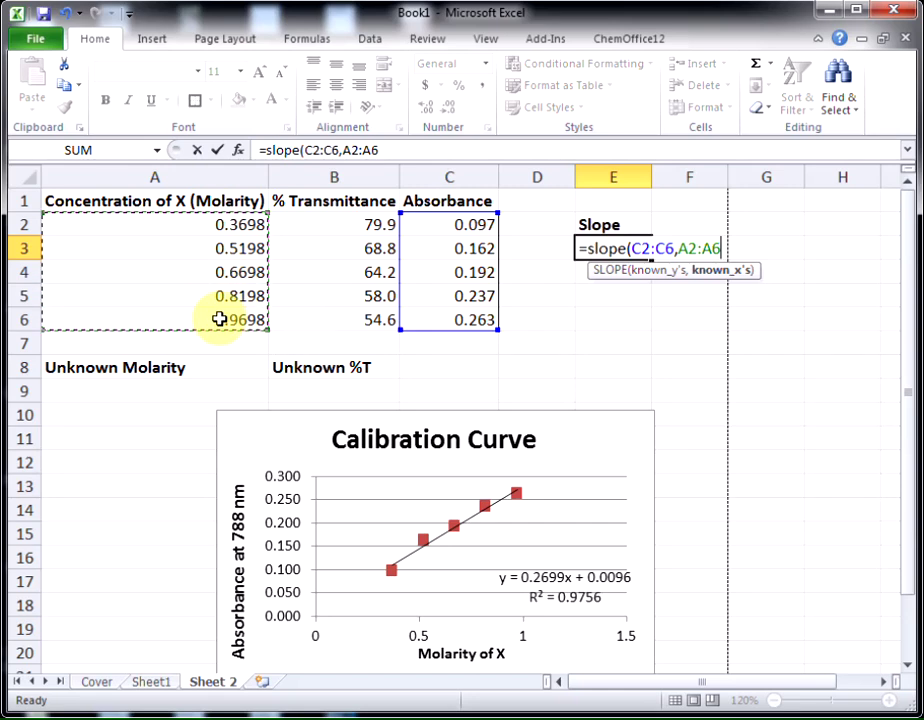
text())
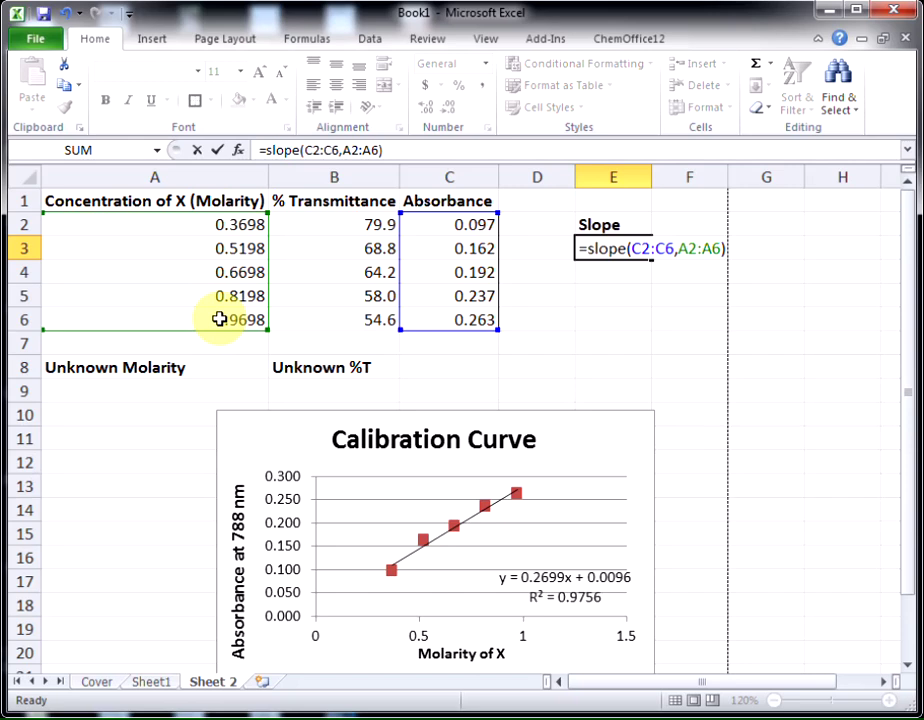
key(Return)
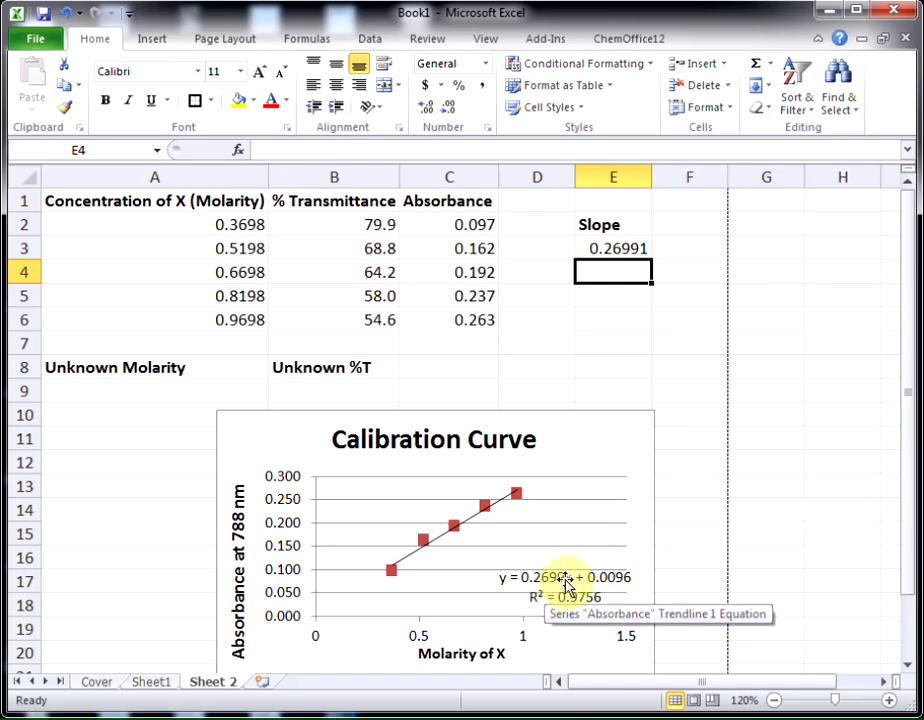
click(611, 248)
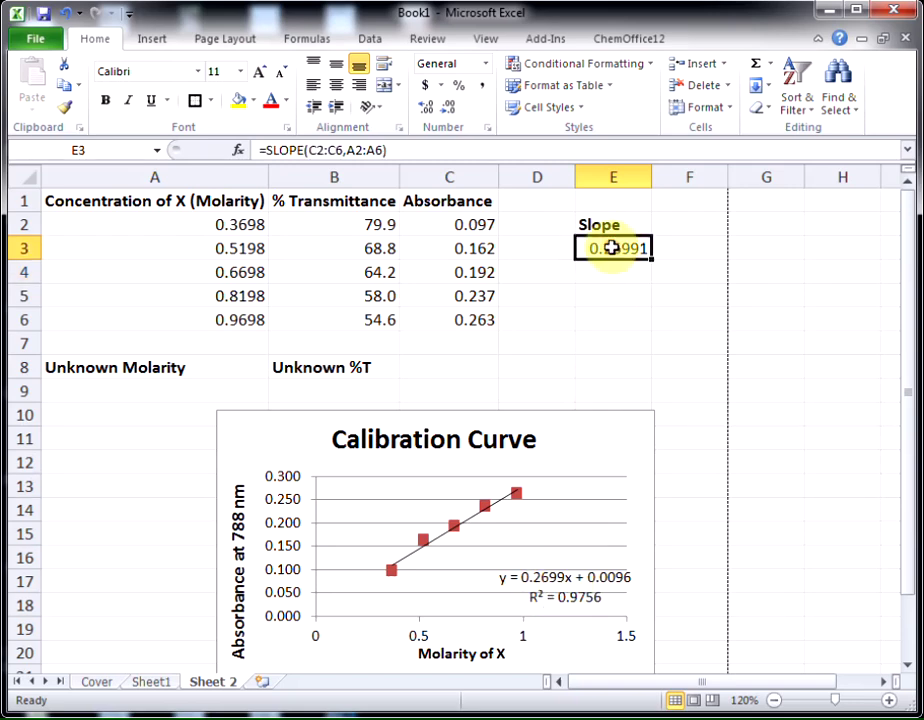
Enter the bold heading "y-intercept" in cell E5.
click(603, 296)
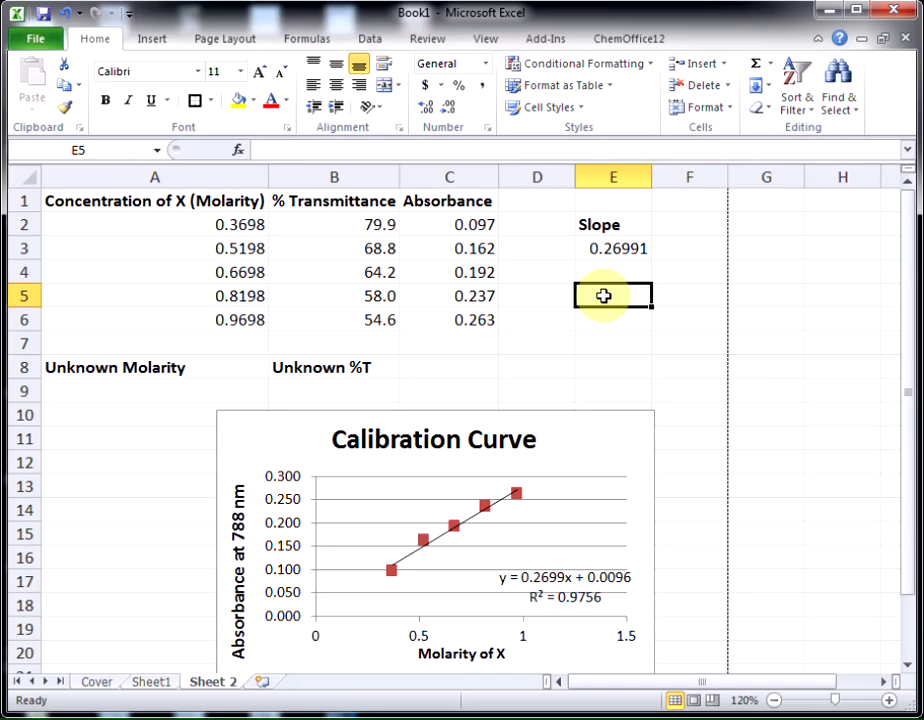
text(y-interce)
key(Return)
click(603, 296)
key(ctrl+b)
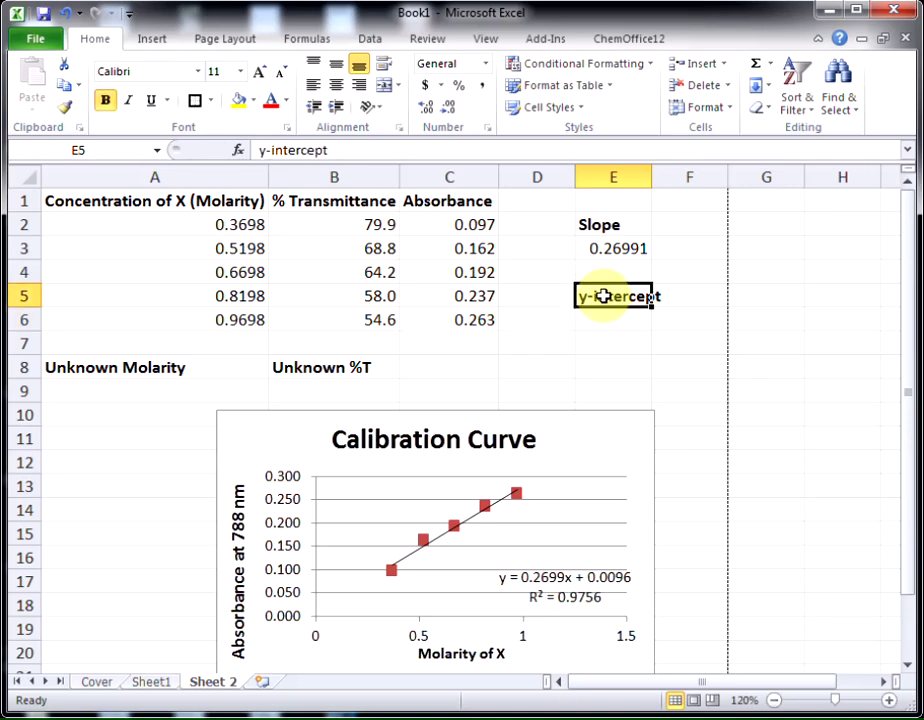
key(Return)
Calculate the y-intercept in E6 with =INTERCEPT(C2:C6,A2:A6), using absorbance as the y values and concentration as the x values.
text(=)
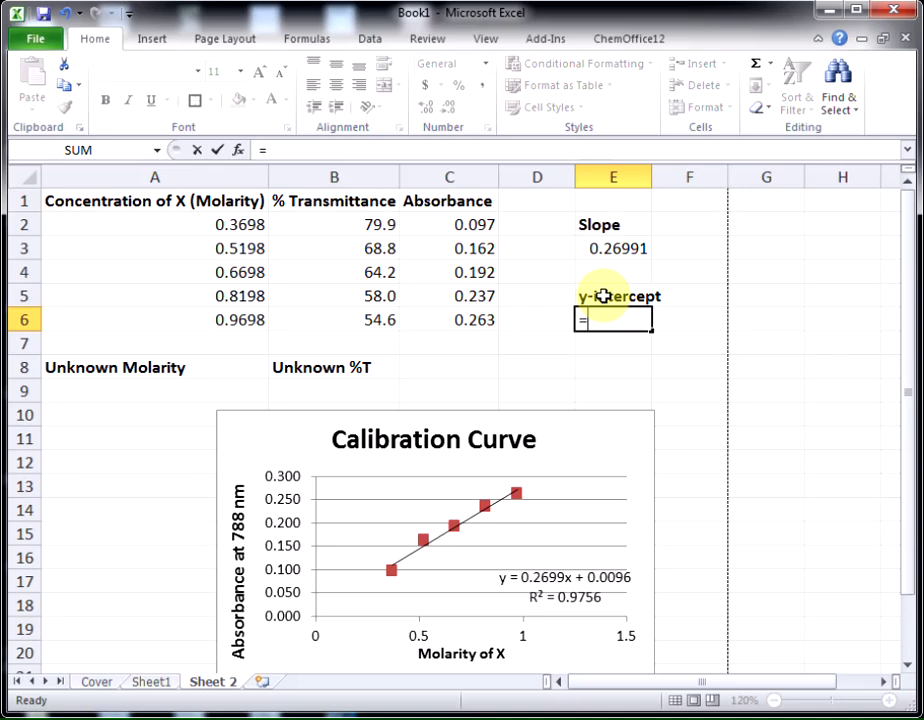
text(in)
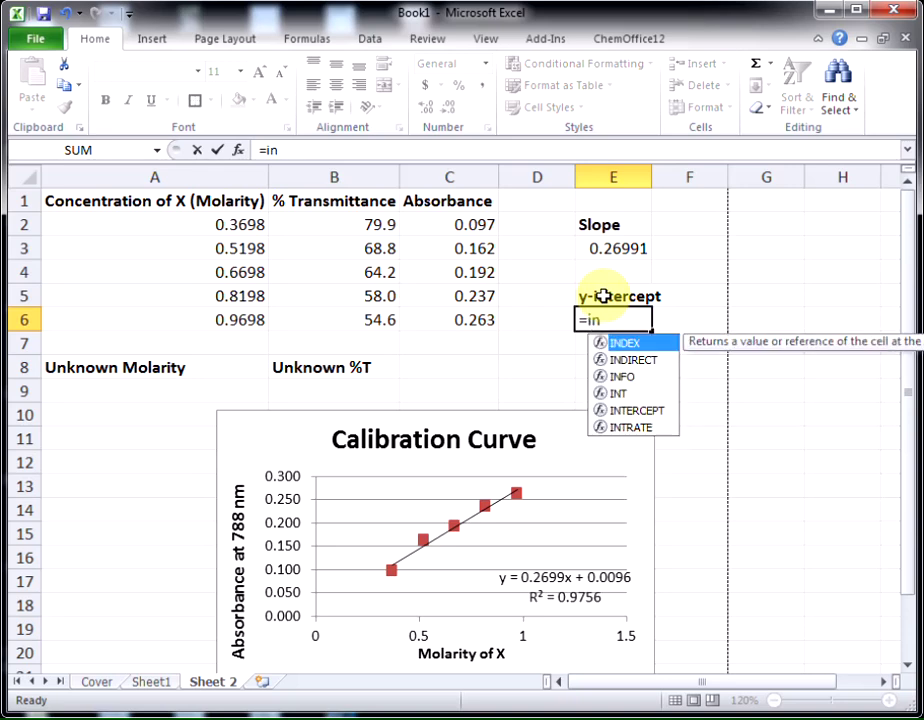
text(terce)
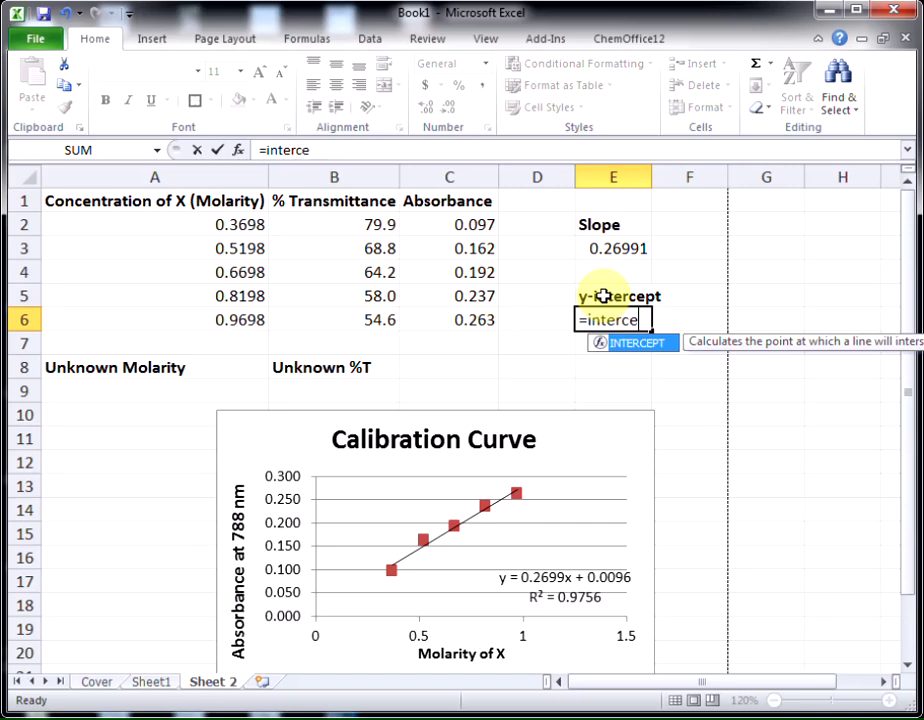
text(pt()
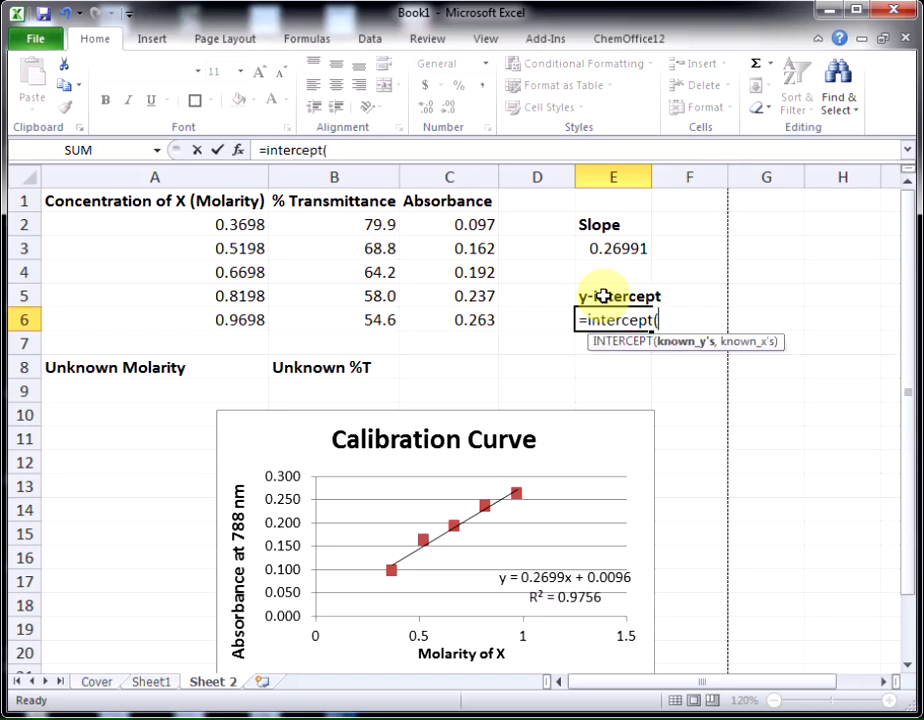
drag(470, 221, 471, 316)
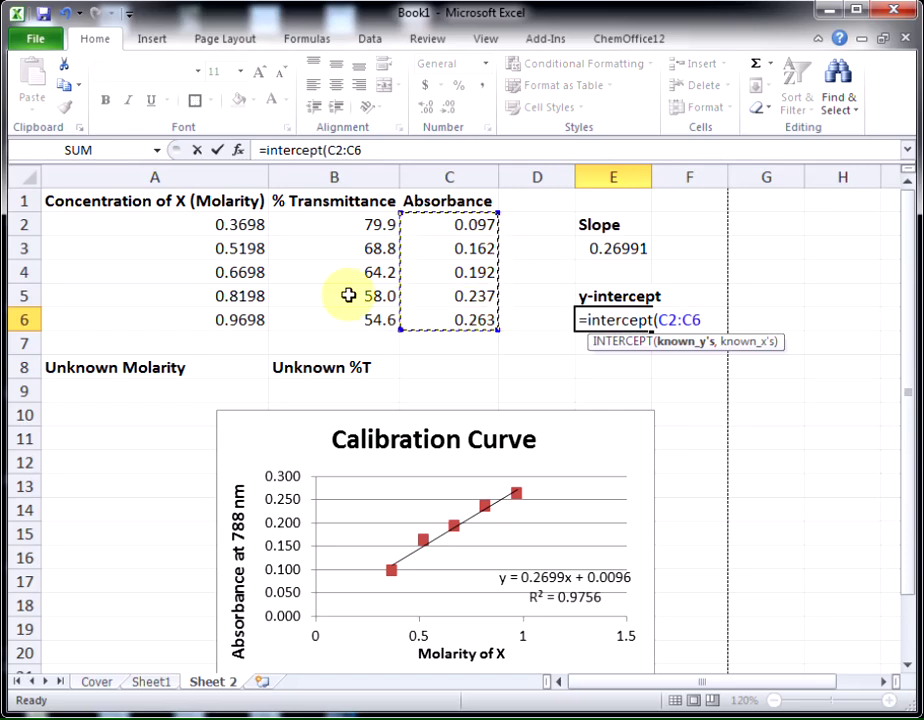
text(,)
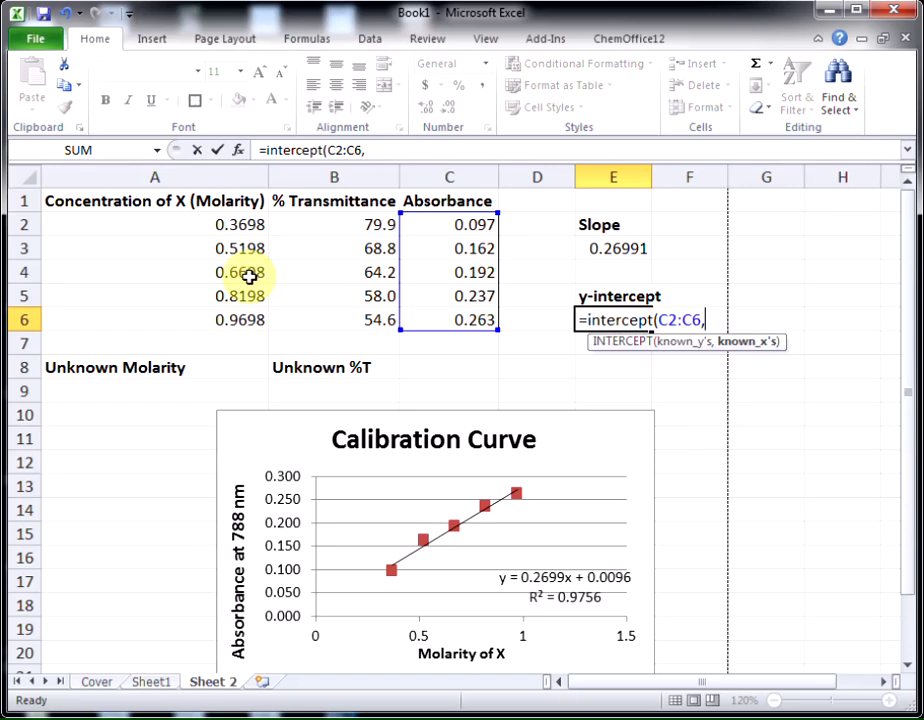
click(226, 226)
drag(226, 226, 226, 317)
text())
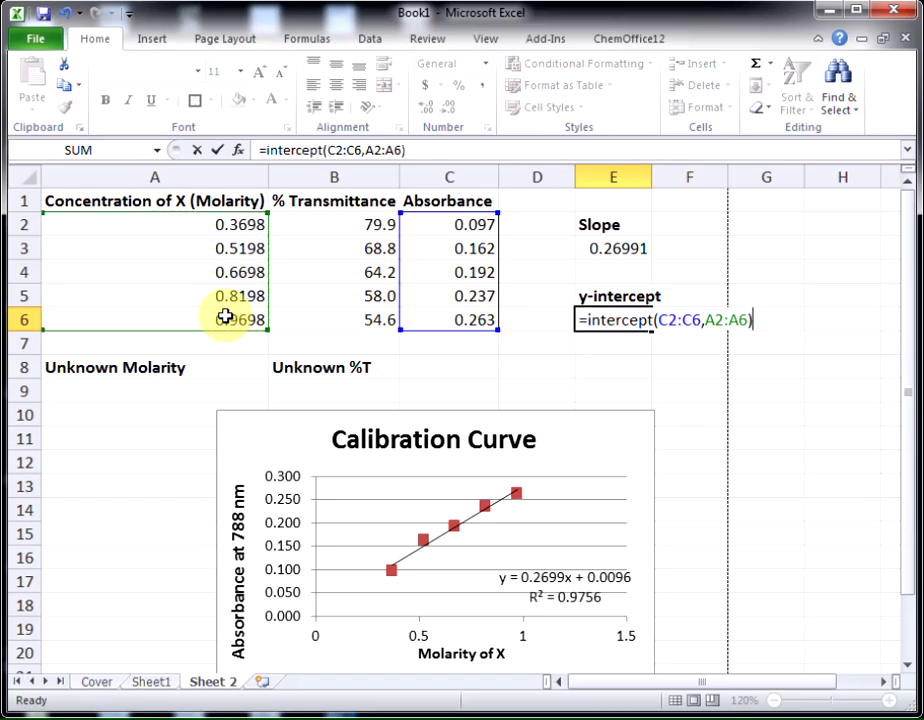
key(Return)
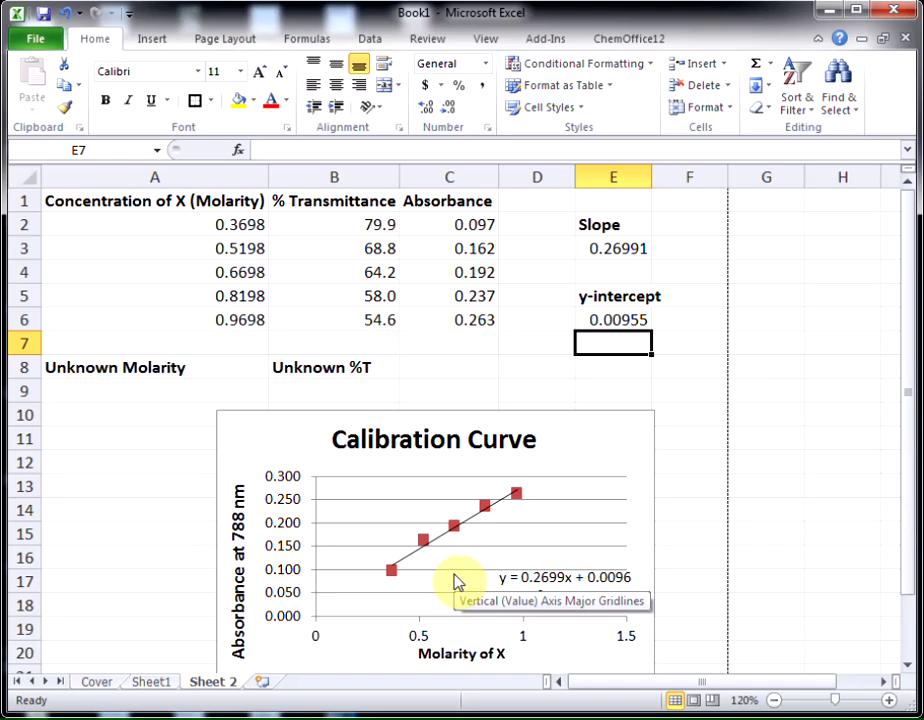
Enter 73.3 as the unknown's percent transmittance in cell B9.
click(328, 399)
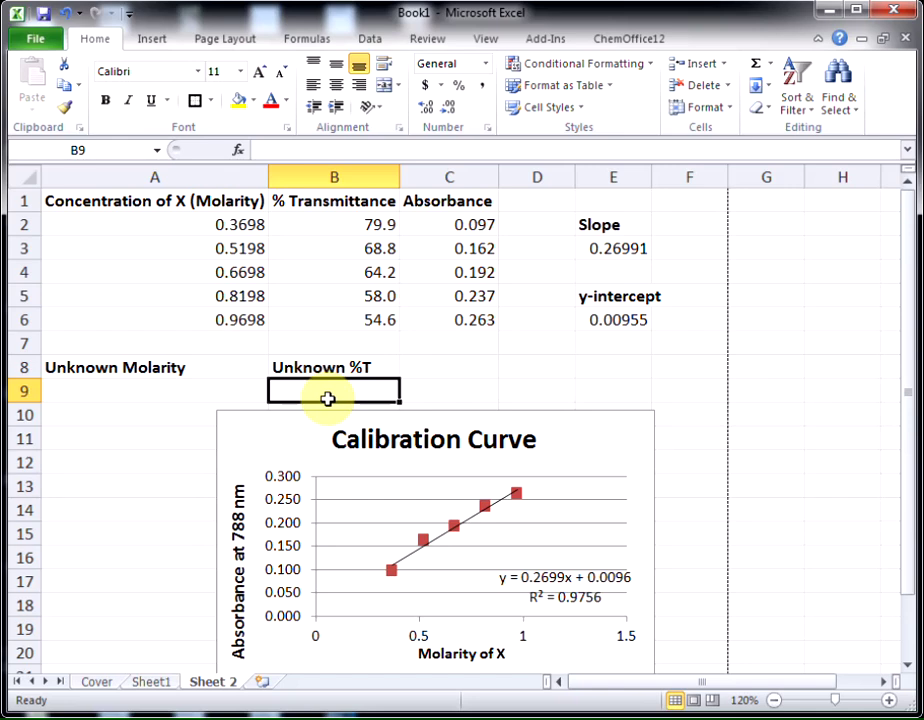
text(73.3)
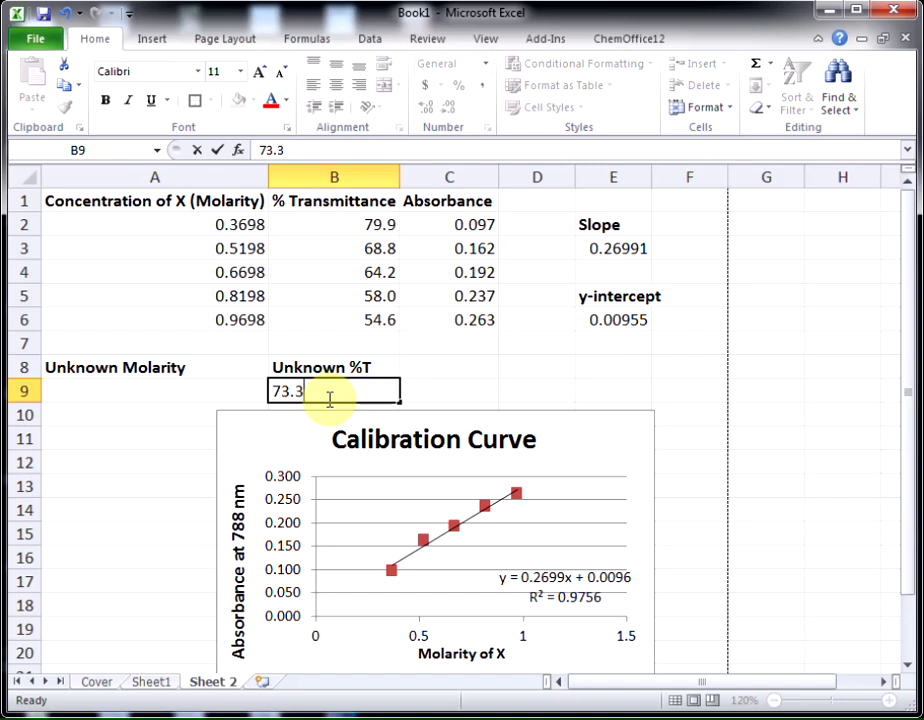
key(Return)
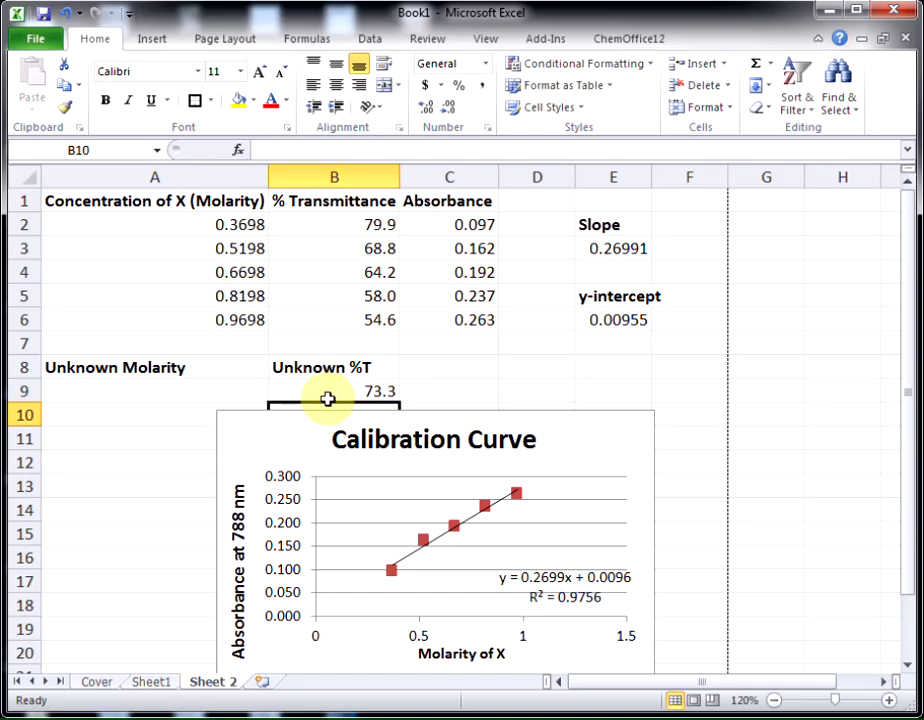
Fill the absorbance formula from C6 down to C9 and clear the unneeded copies in C7:C8.
click(458, 390)
click(473, 316)
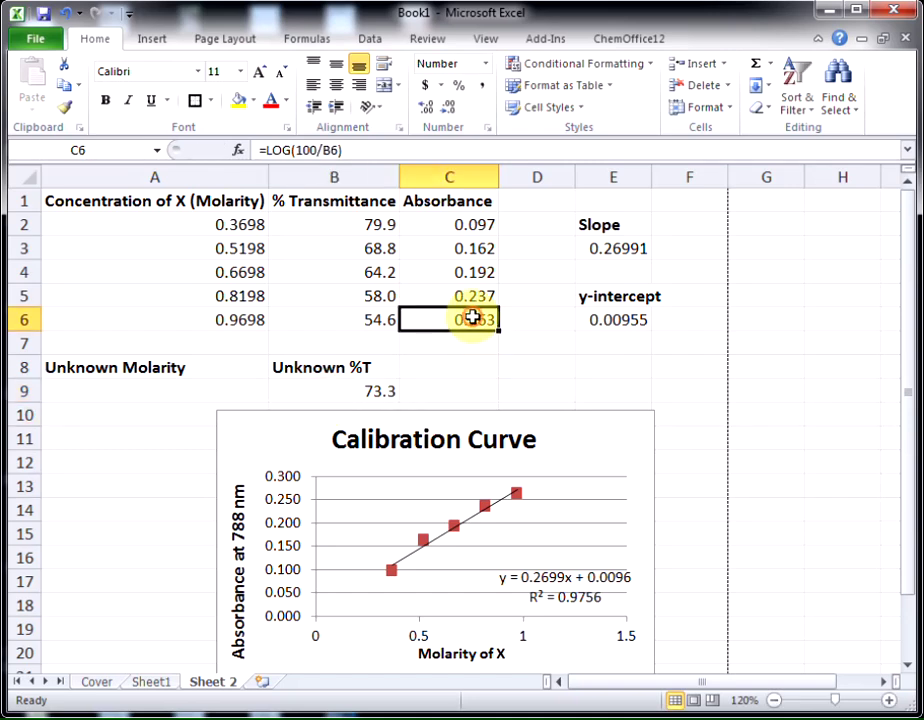
drag(499, 333, 497, 398)
drag(482, 342, 482, 367)
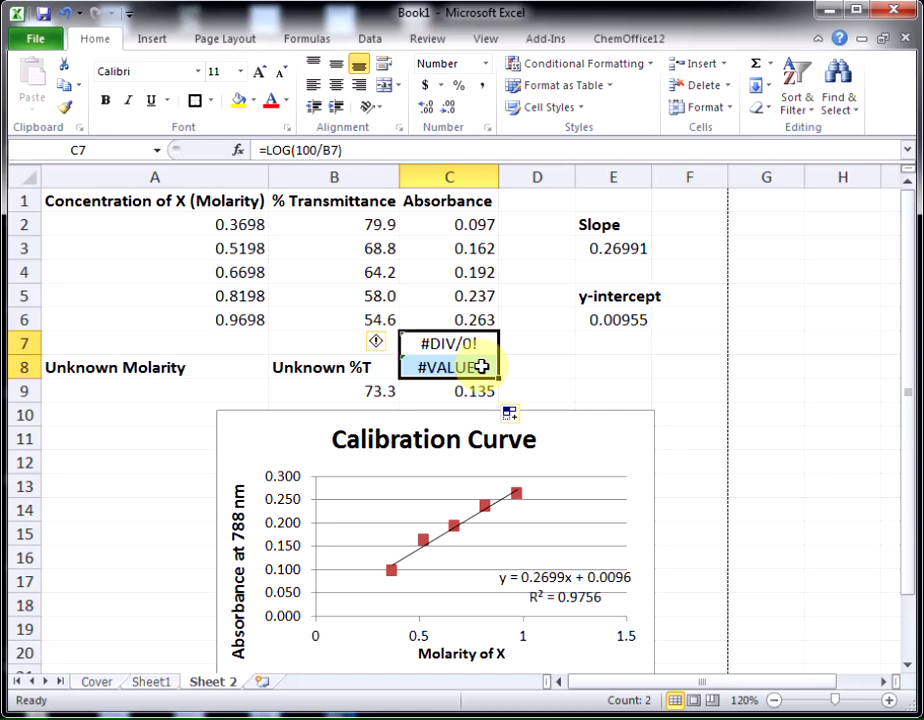
key(Delete)
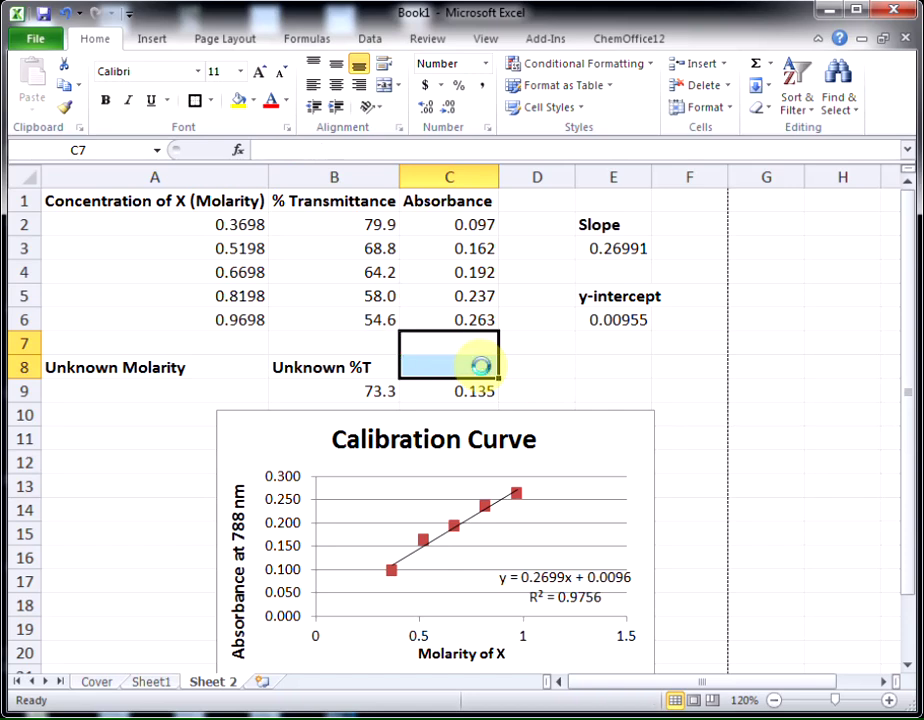
Enter the bold heading "Unknown Absorbance" in cell C8.
click(481, 367)
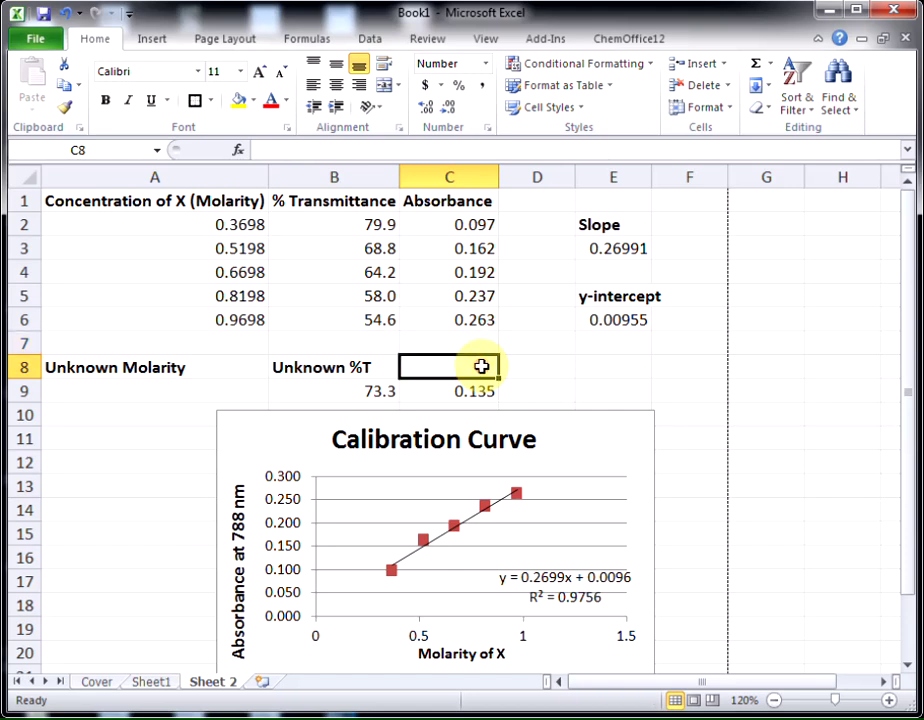
text(Unkno)
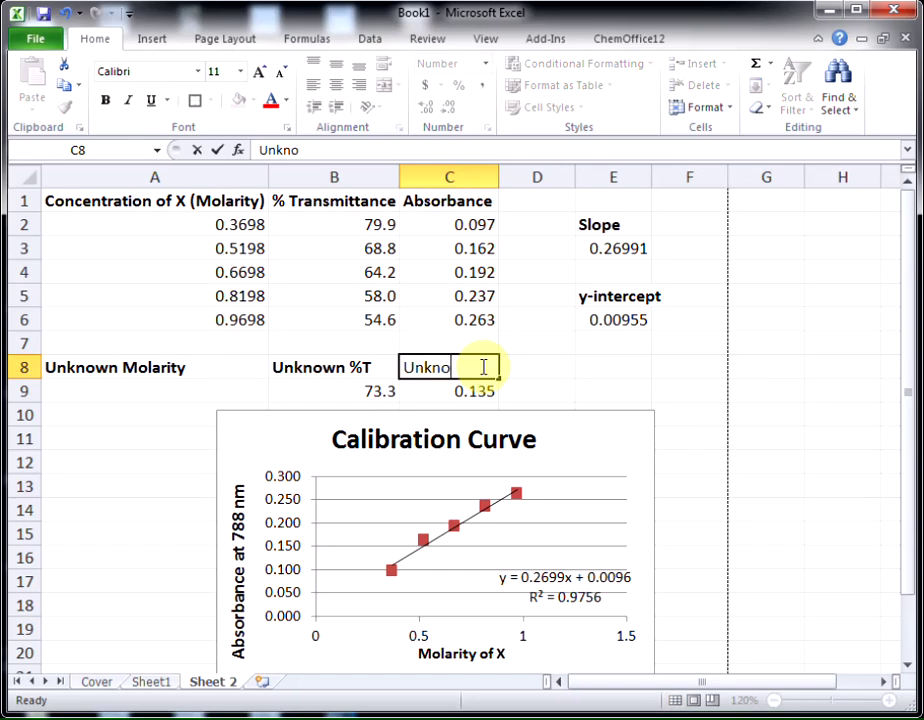
text(wn Absorbance)
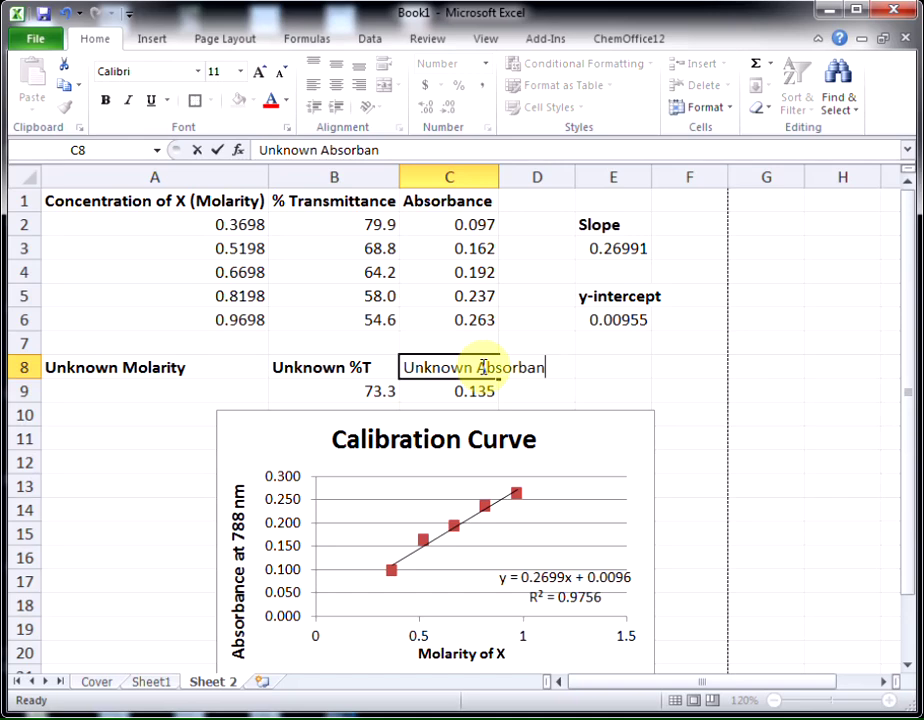
key(Return)
click(481, 367)
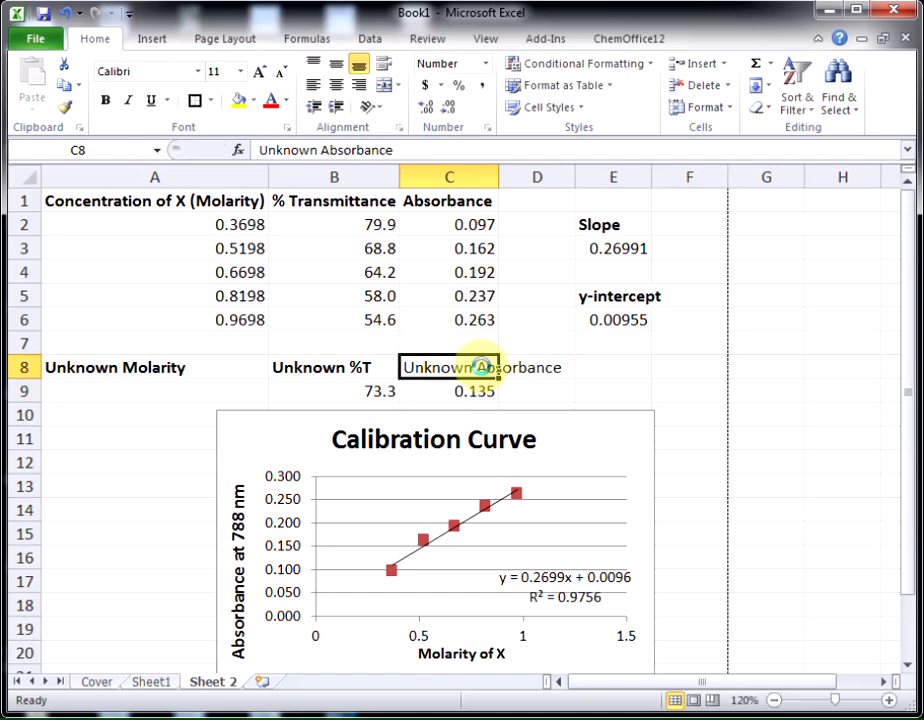
key(ctrl+b)
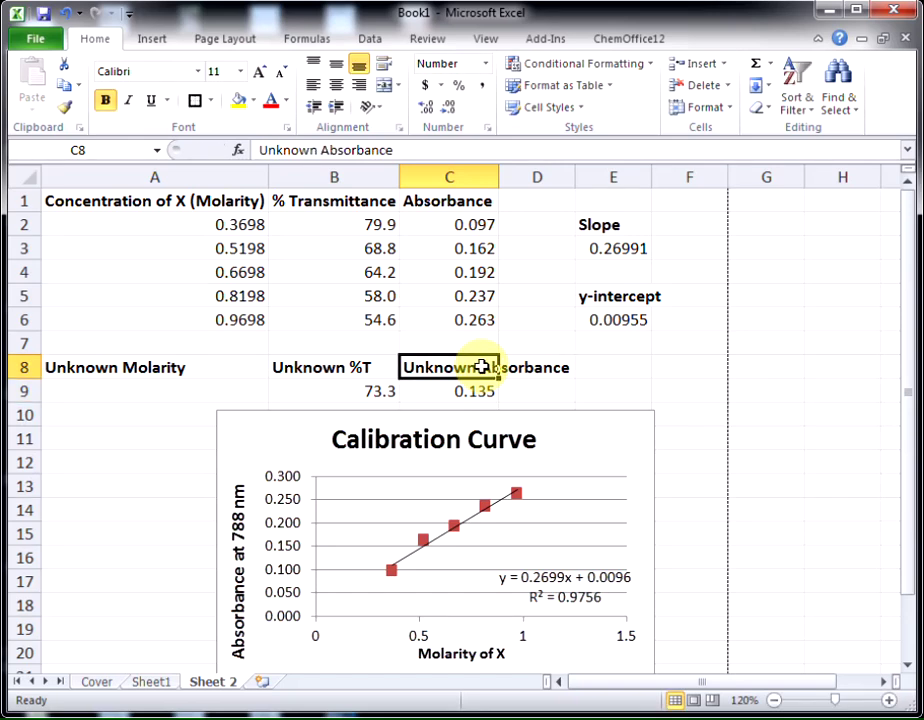
click(530, 402)
click(419, 390)
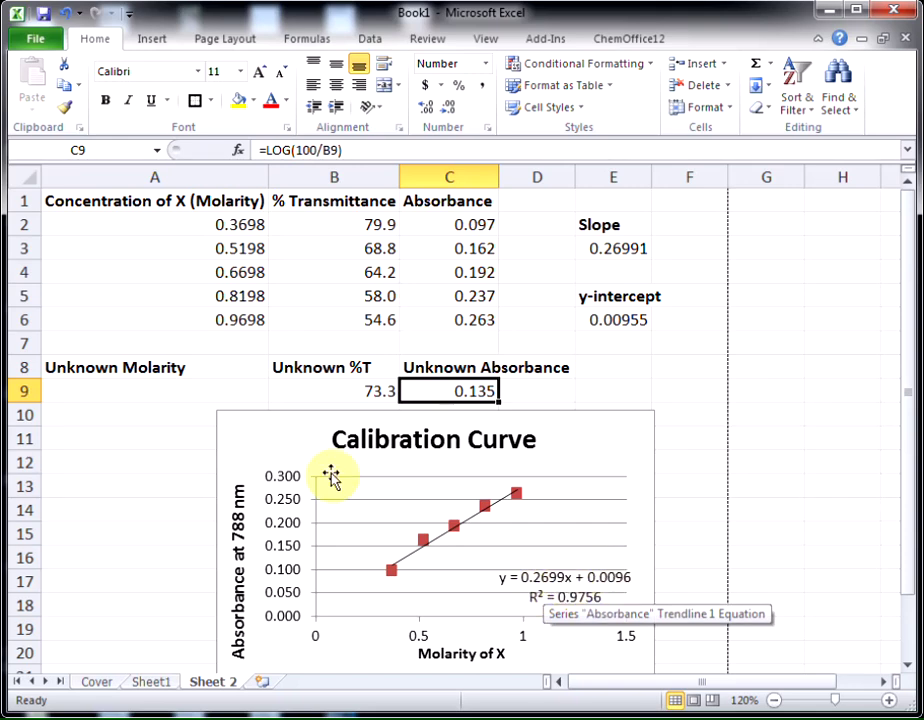
Calculate the unknown molarity in A9 with =(C9-E6)/E3, subtracting the y-intercept from the unknown absorbance and dividing by the slope.
click(190, 392)
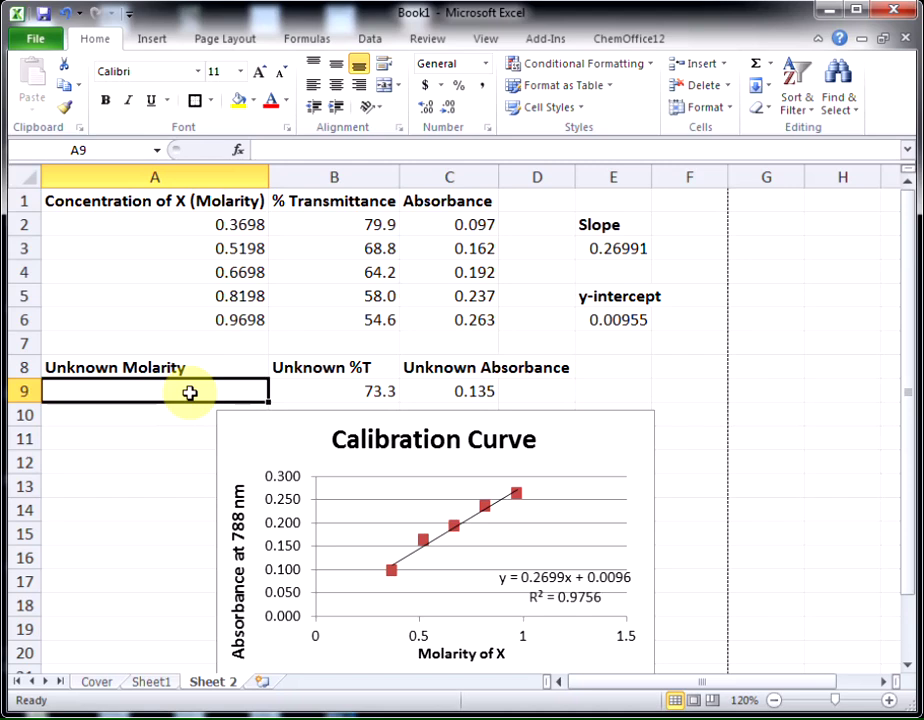
text(=)
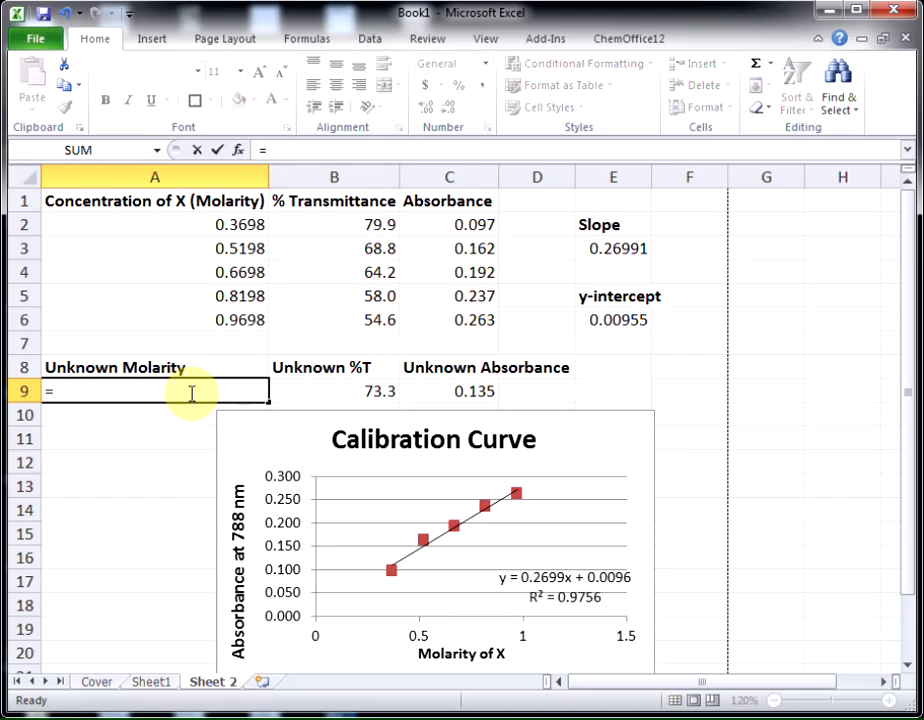
text(()
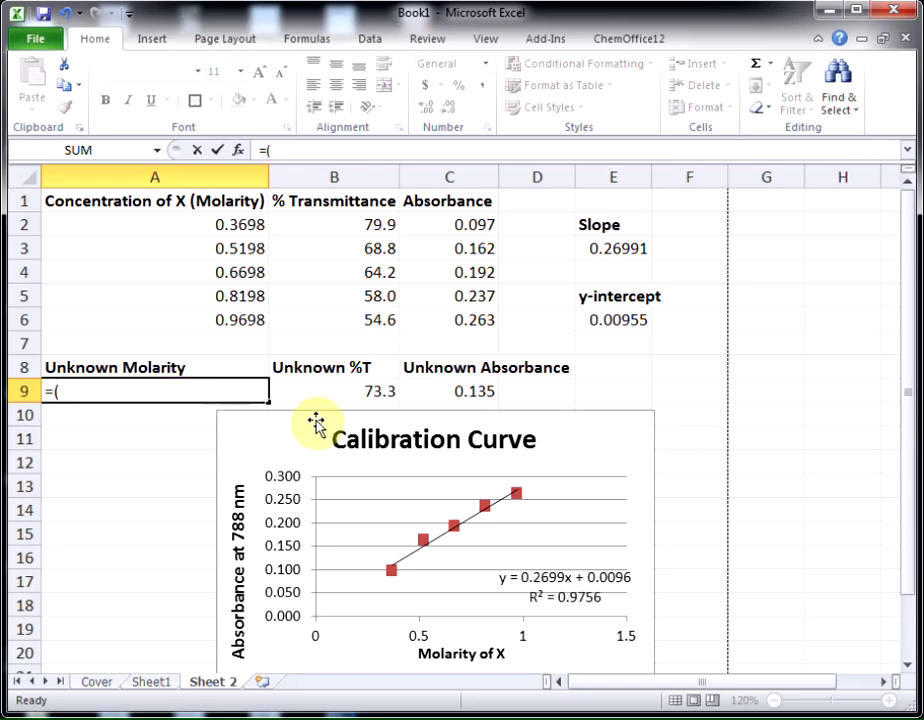
click(465, 393)
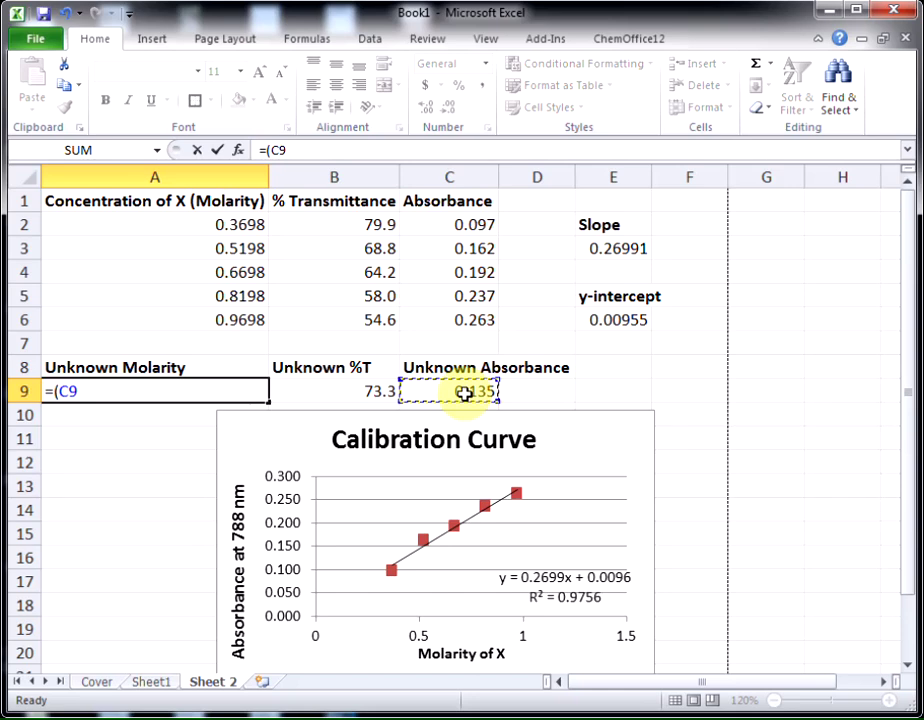
text(-)
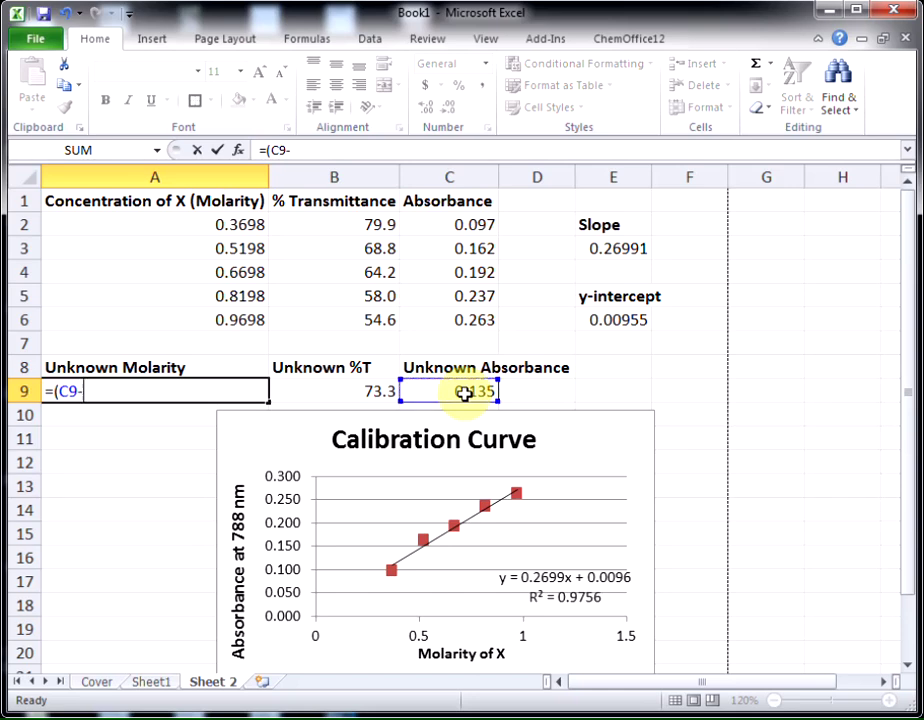
click(614, 322)
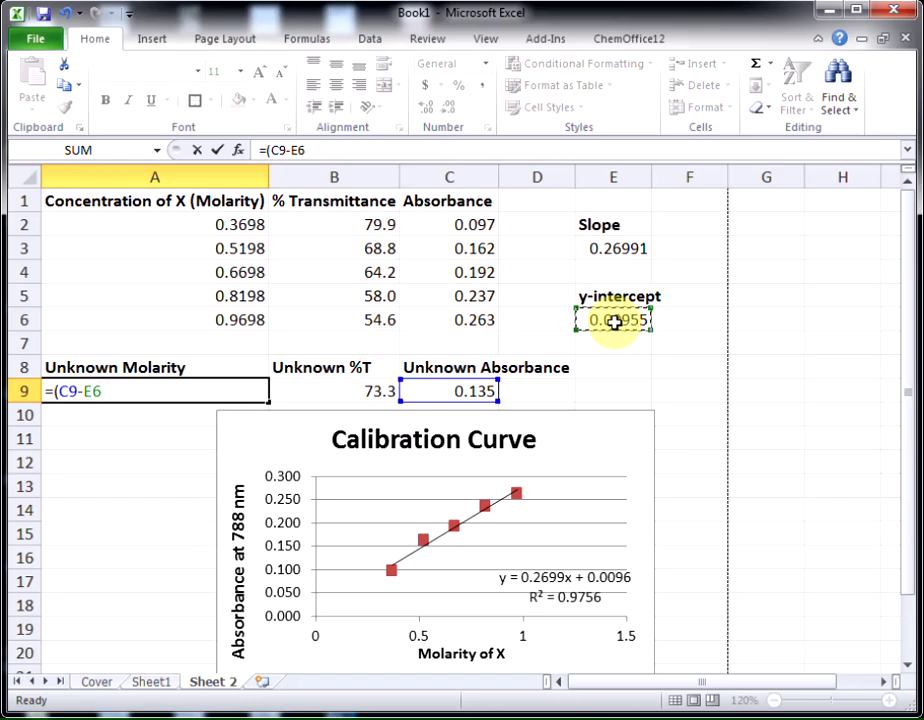
text()/)
click(603, 245)
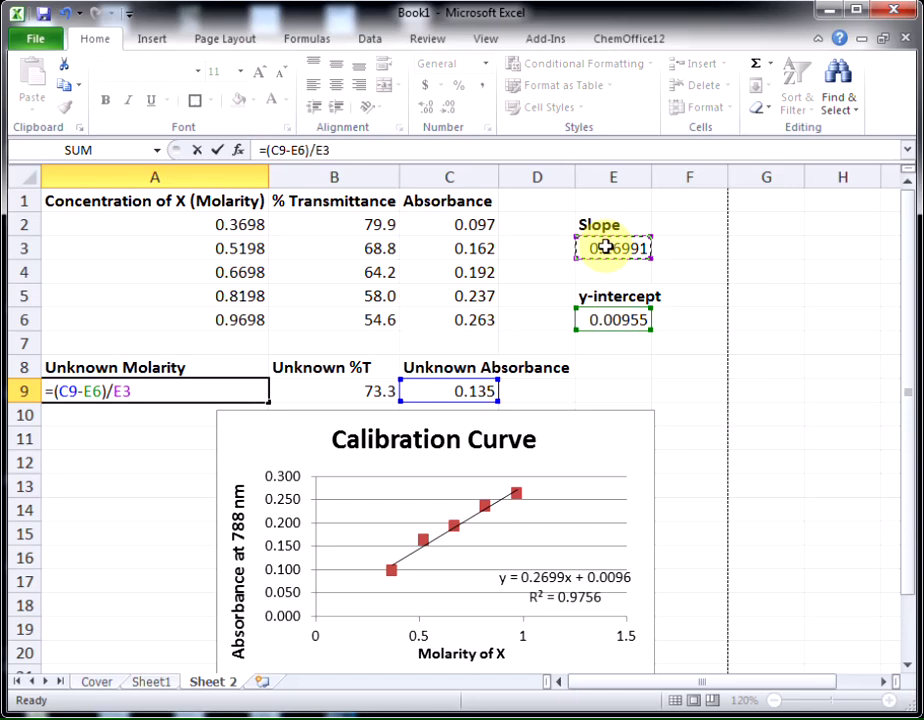
key(Return)
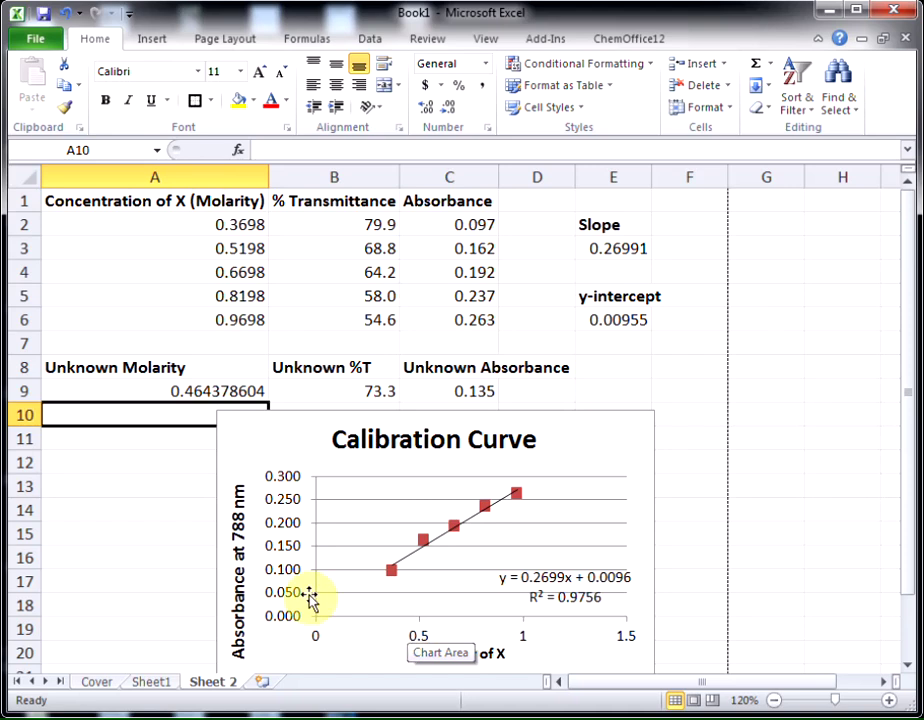
Reduce the unknown molarity in A9 to four decimal places.
click(221, 392)
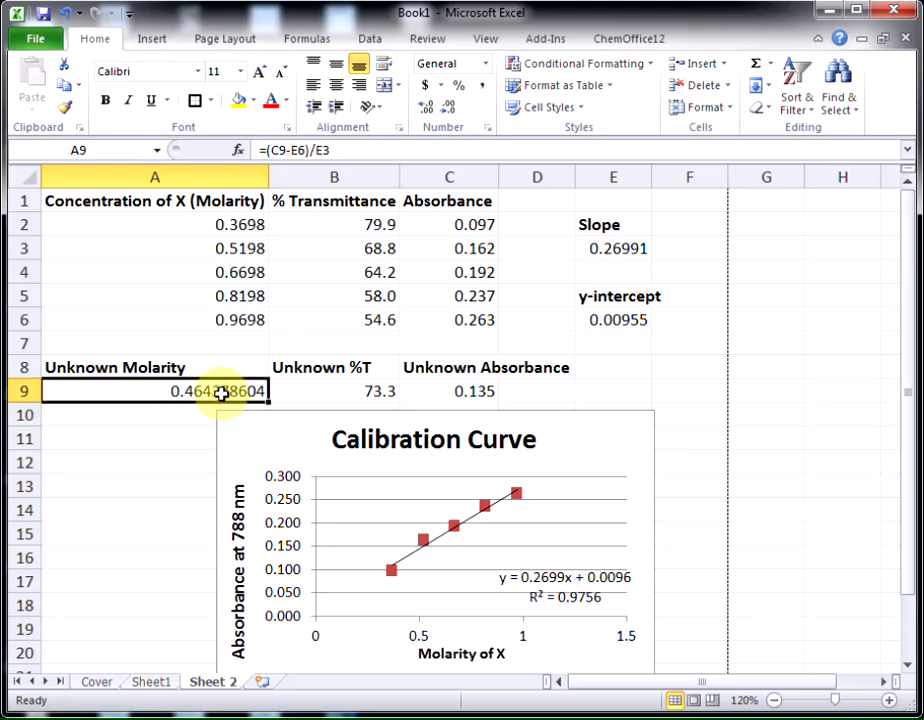
click(449, 108)
click(449, 108)
click(449, 108)
click(449, 108)
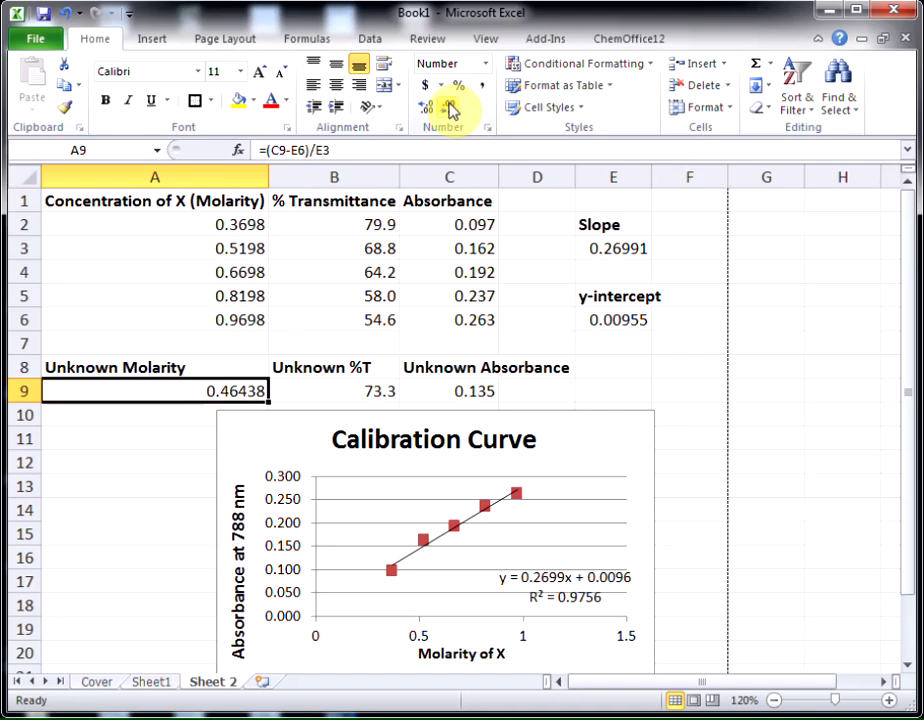
click(449, 108)
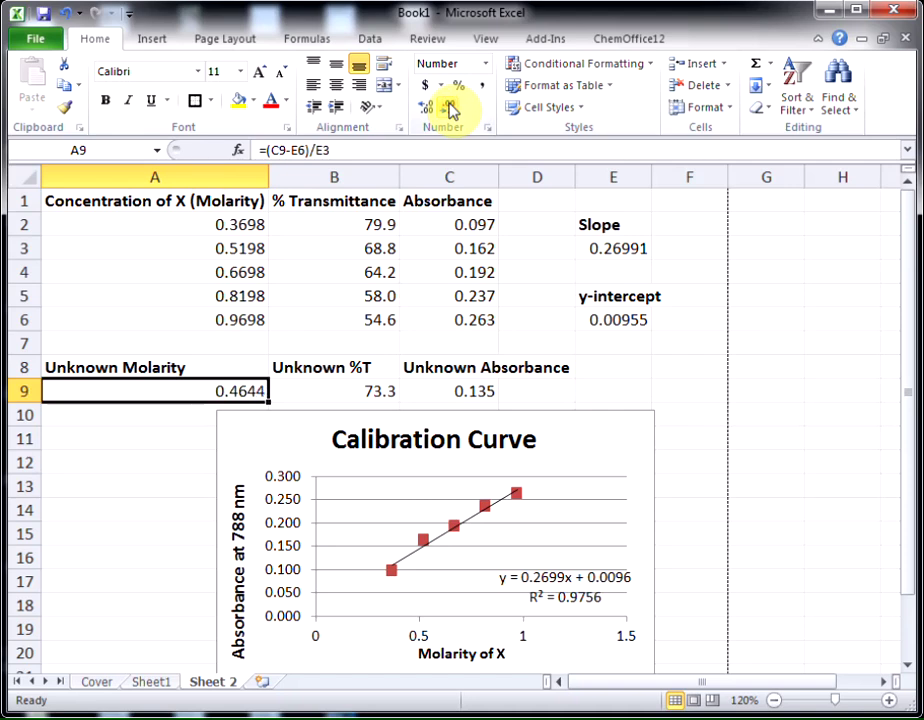